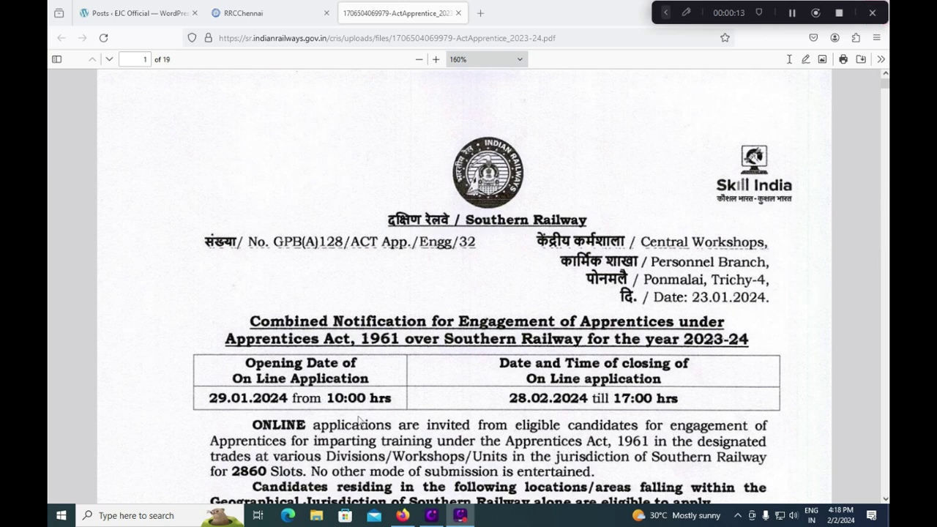
- Mark the 28.02.2024 closing date and closing time in red pen
click(665, 12)
click(330, 12)
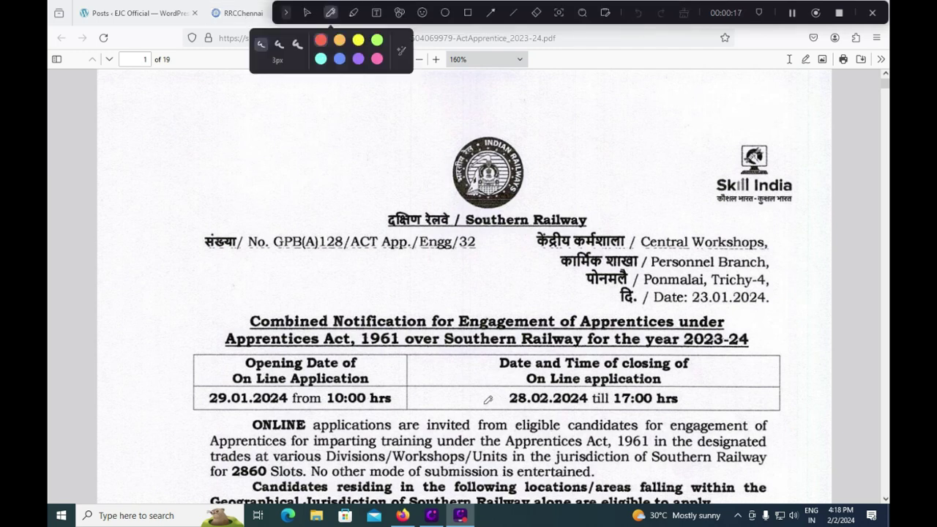
drag(481, 395, 503, 359)
mouse_move(723, 388)
mouse_down()
mouse_move(707, 396)
mouse_move(728, 381)
mouse_up()
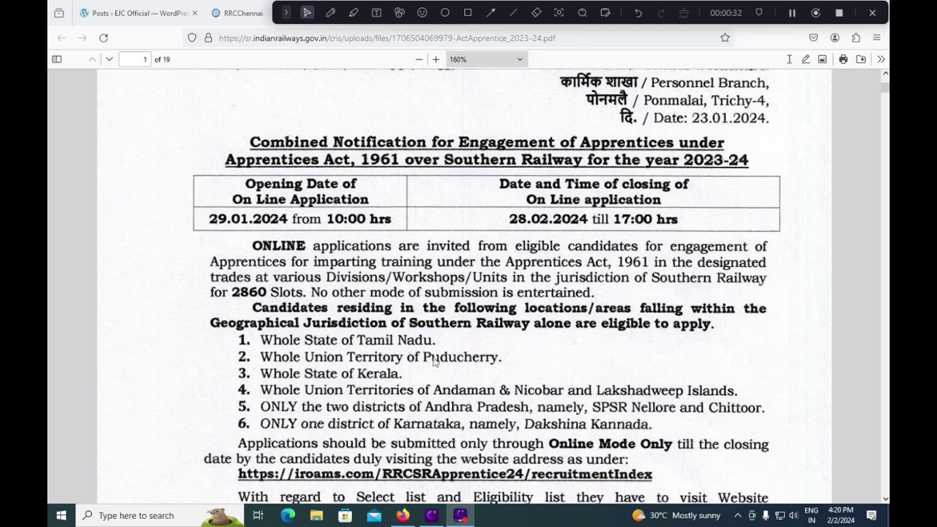
- Mark Tamil Nadu, Puducherry, Kerala, Nellore/Chittoor and Dakshina Kannada in the eligibility list in red
click(330, 12)
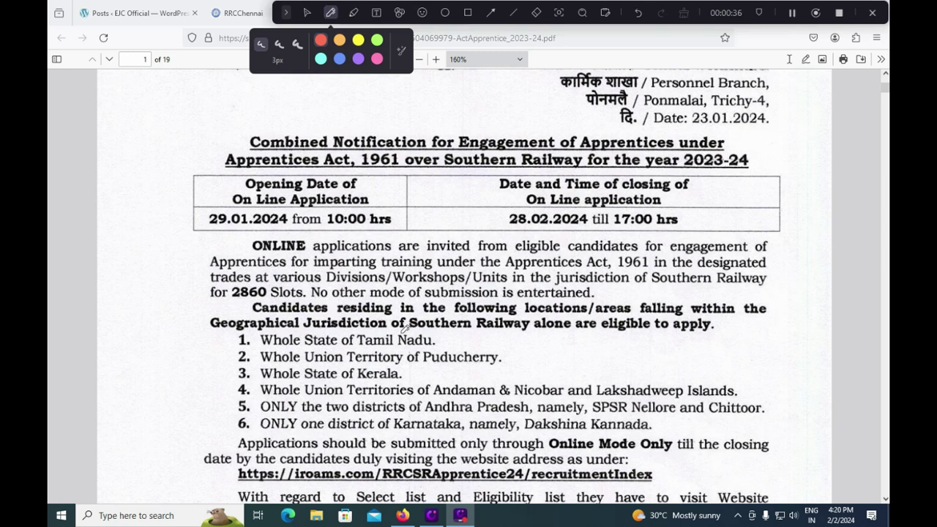
drag(224, 338, 228, 423)
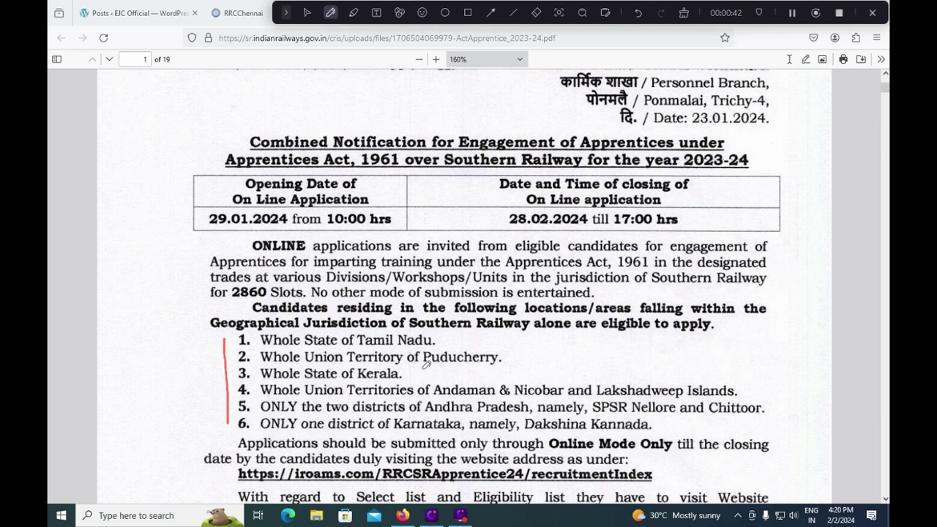
drag(455, 342, 497, 320)
drag(525, 359, 538, 349)
drag(428, 378, 443, 368)
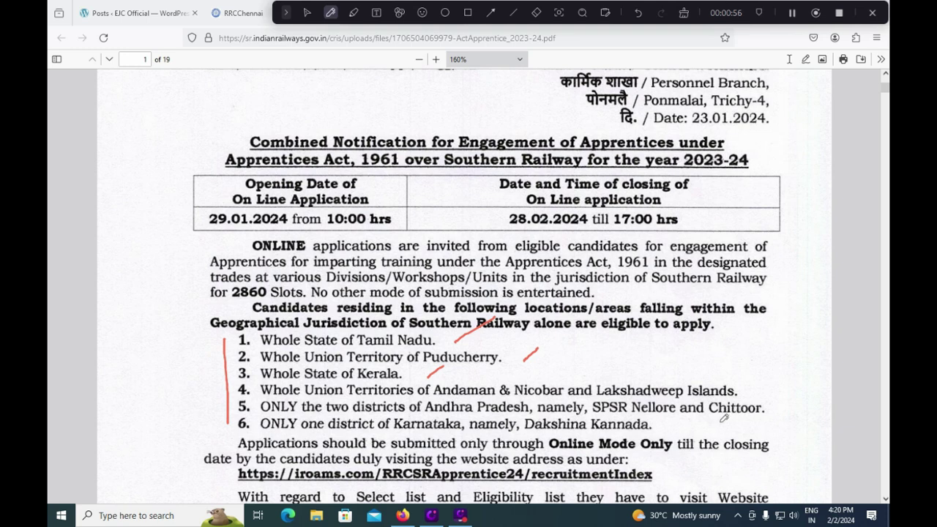
drag(770, 408, 801, 382)
drag(657, 429, 683, 423)
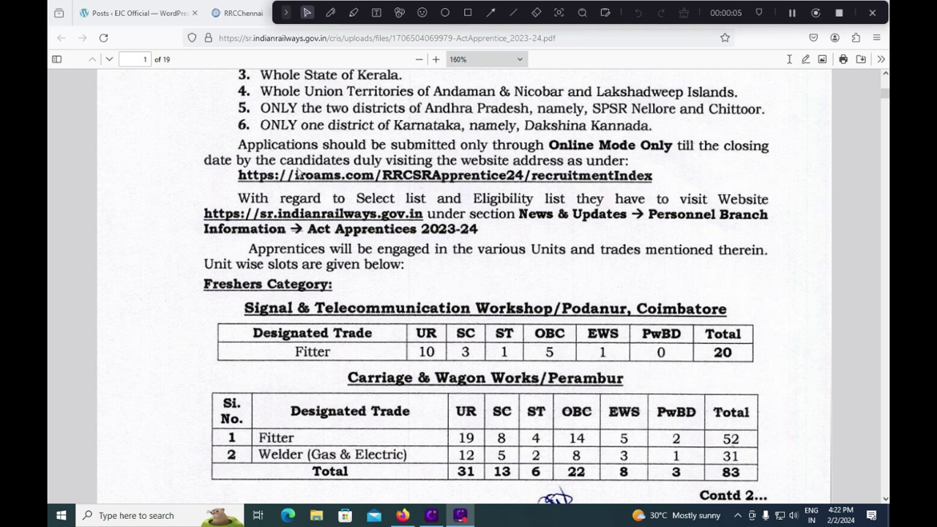
- Tick the Fitter totals 20 and 52, Welder total 31 and overall 83 in red
click(330, 12)
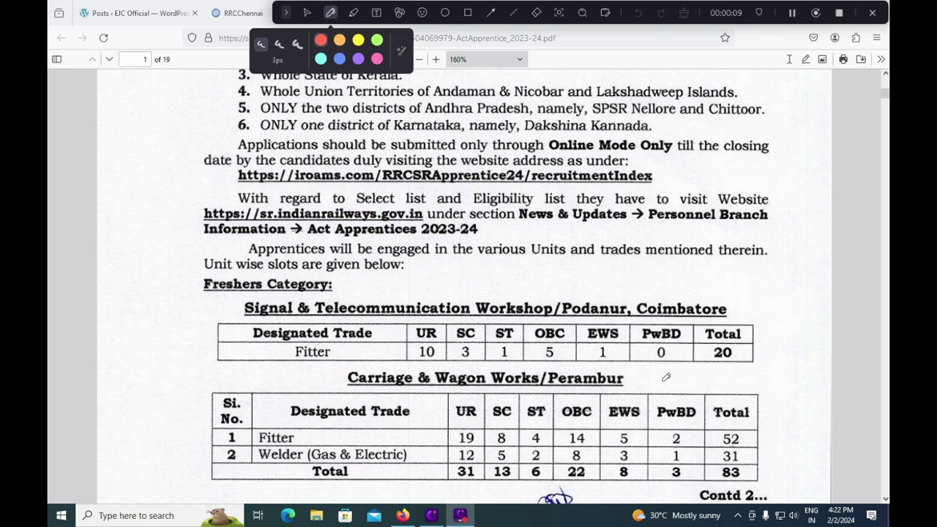
drag(762, 356, 797, 328)
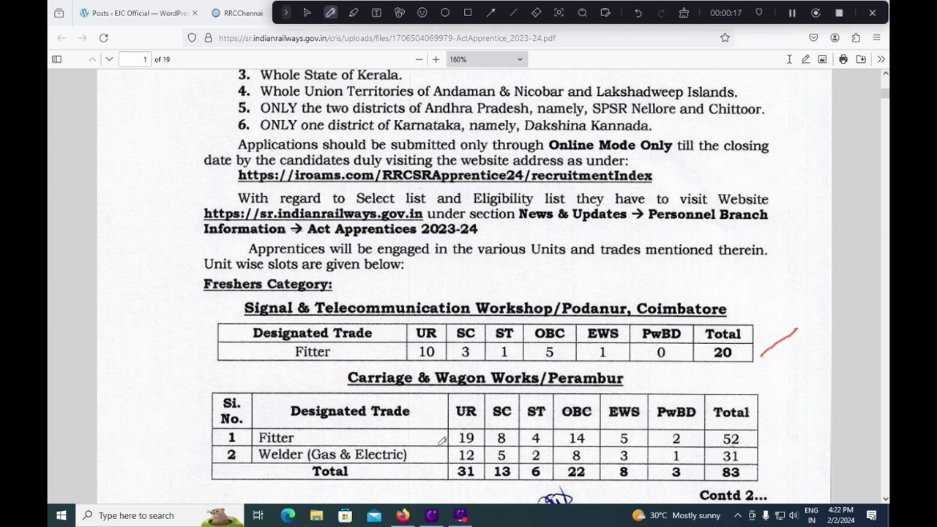
drag(755, 438, 780, 425)
drag(748, 460, 769, 449)
drag(754, 480, 774, 467)
- Mark the MLT (Radiology) row and its 20-slot total in red, then clear the ink
scroll(571, 330, down, 5)
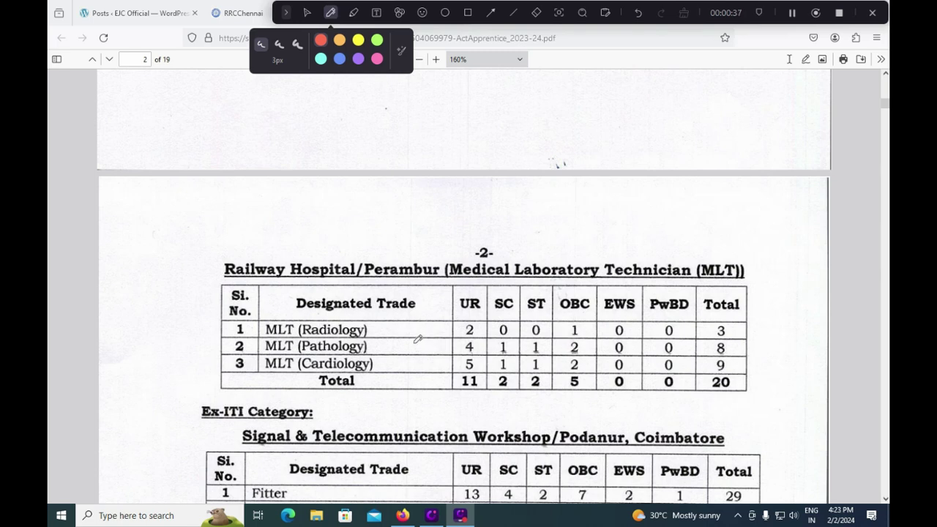
mouse_move(405, 327)
mouse_down()
mouse_move(436, 311)
mouse_move(414, 339)
mouse_move(418, 358)
mouse_up()
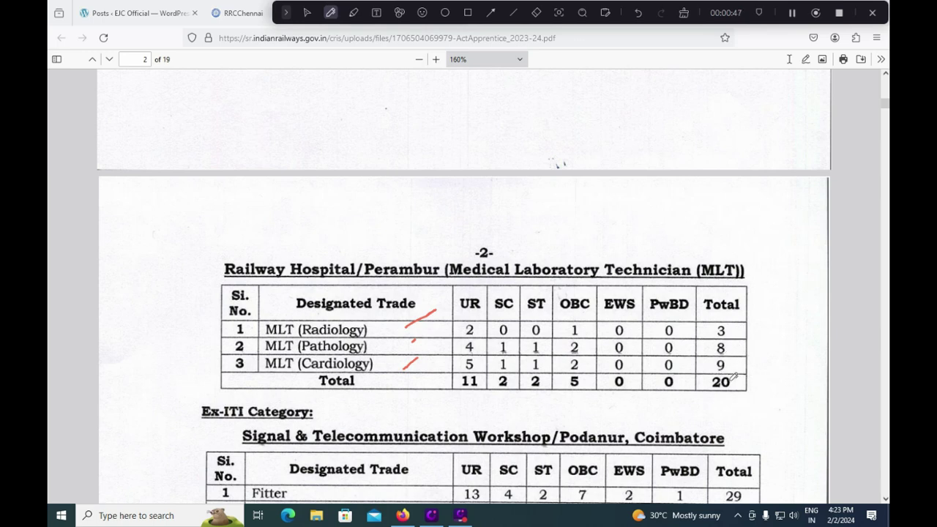
drag(723, 400, 768, 367)
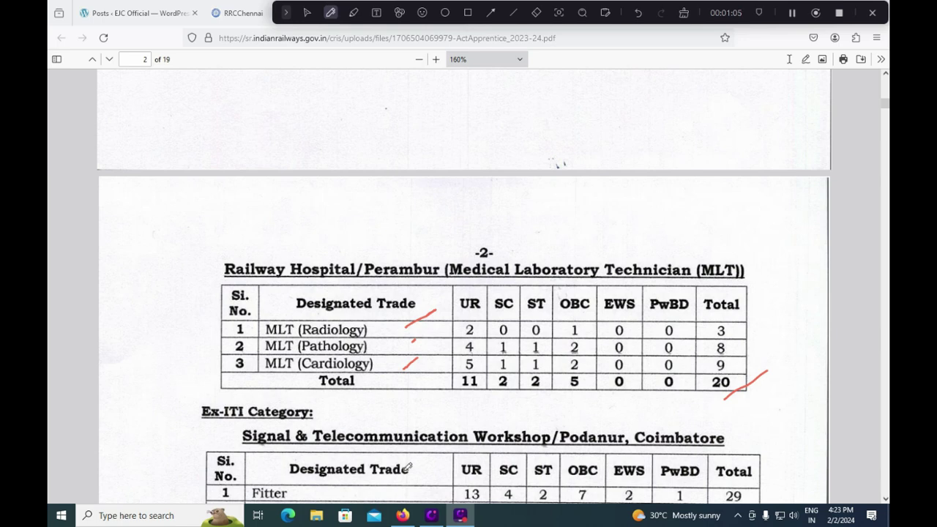
key(Escape)
scroll(406, 465, down, 3)
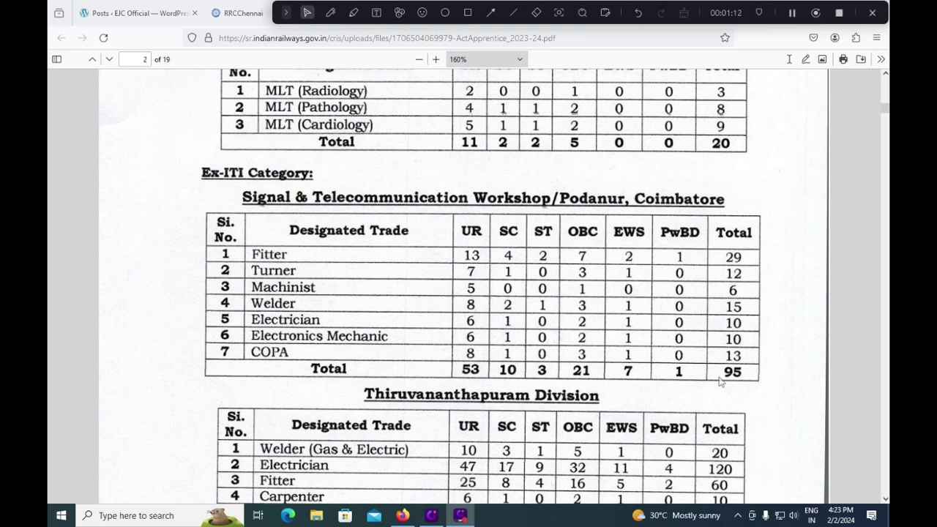
- Scroll through the division slot tables on pages 2–5 to page 6's Age Limit section
scroll(717, 377, down, 3)
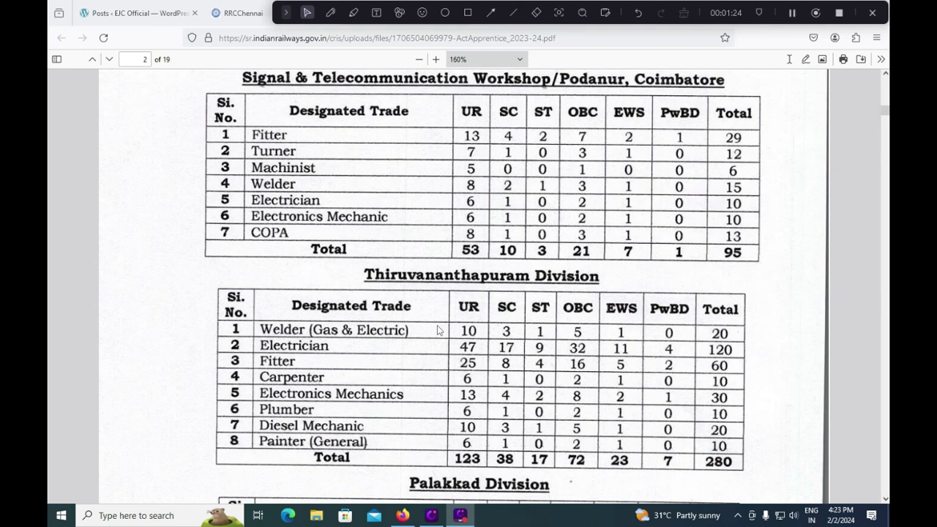
scroll(602, 382, down, 5)
scroll(603, 382, down, 5)
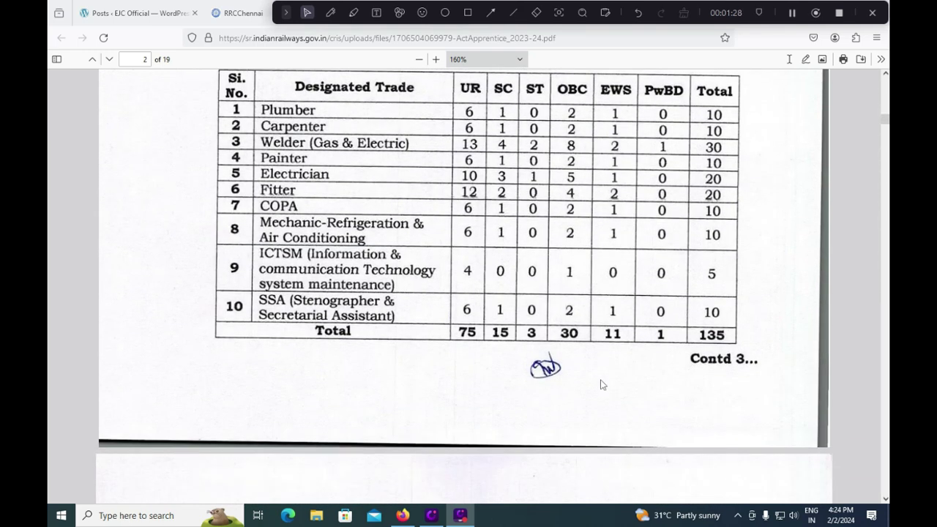
scroll(602, 384, down, 4)
scroll(601, 384, down, 3)
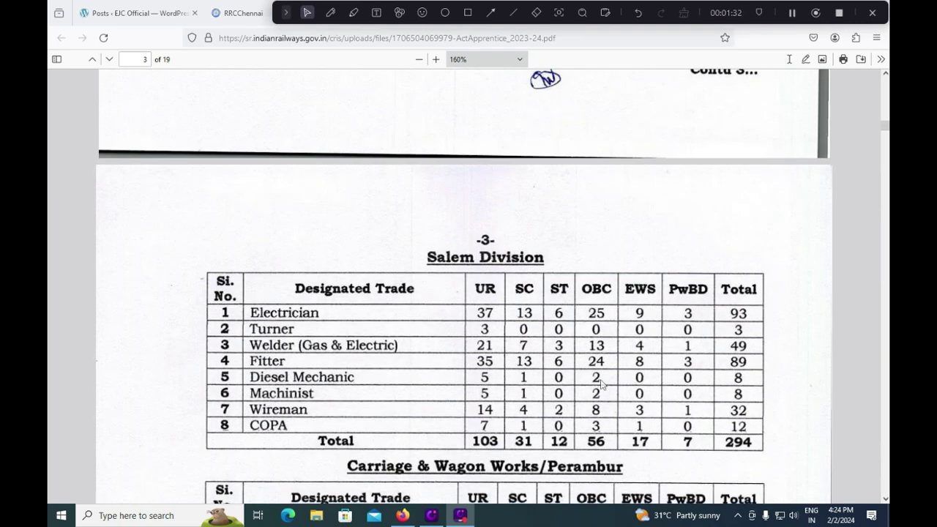
scroll(601, 384, down, 3)
scroll(602, 385, down, 5)
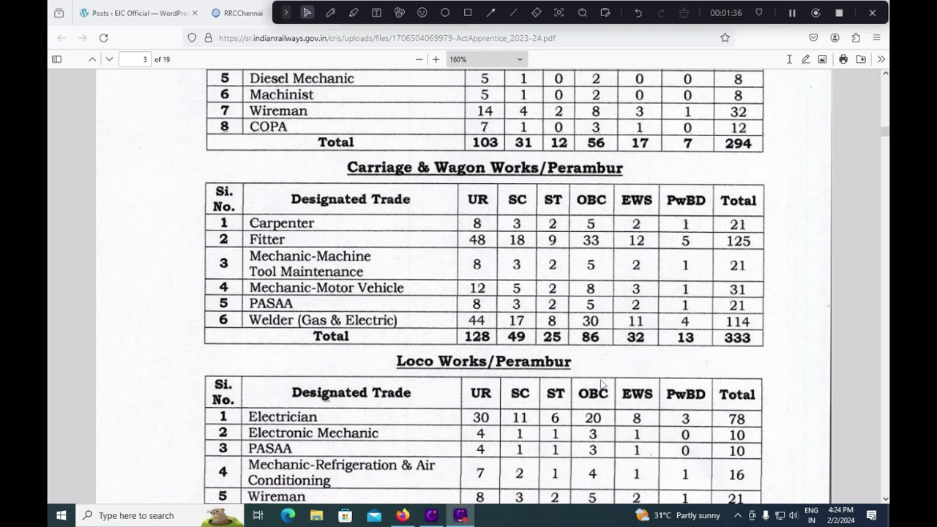
scroll(601, 384, down, 5)
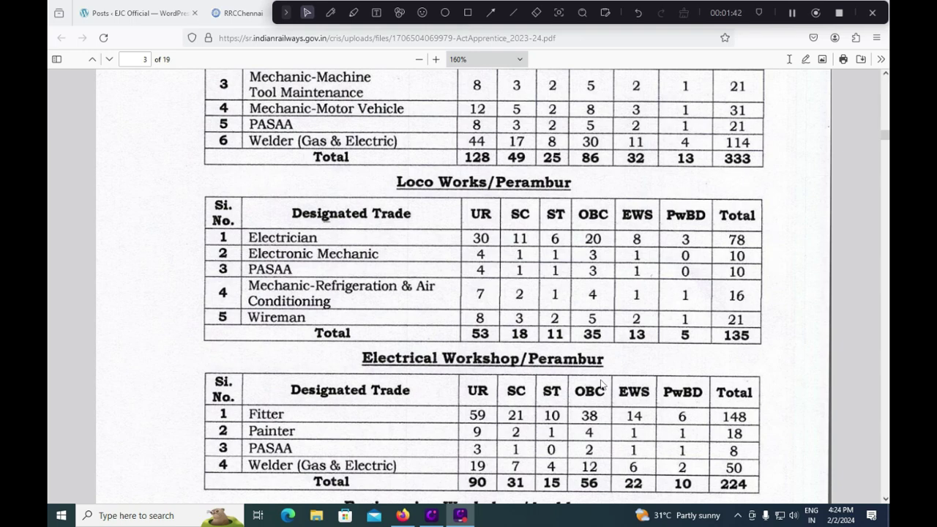
scroll(601, 384, down, 3)
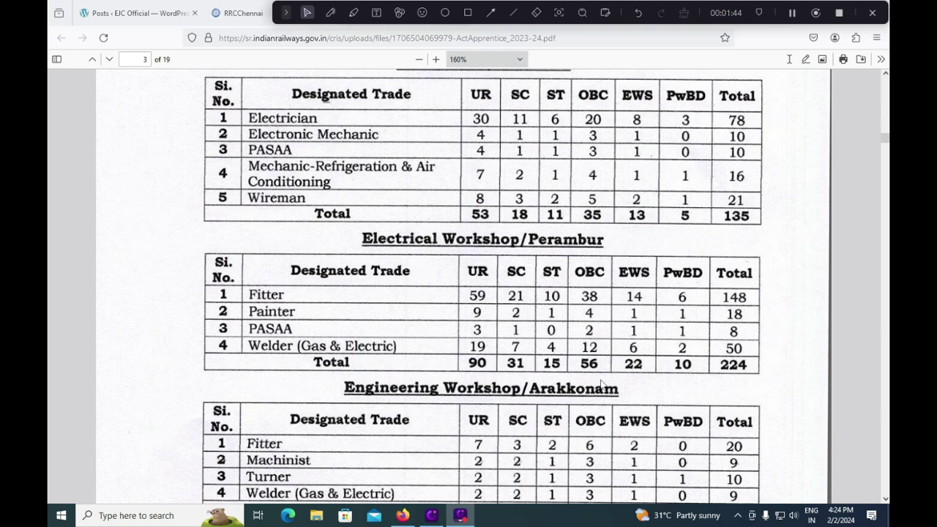
scroll(601, 384, down, 3)
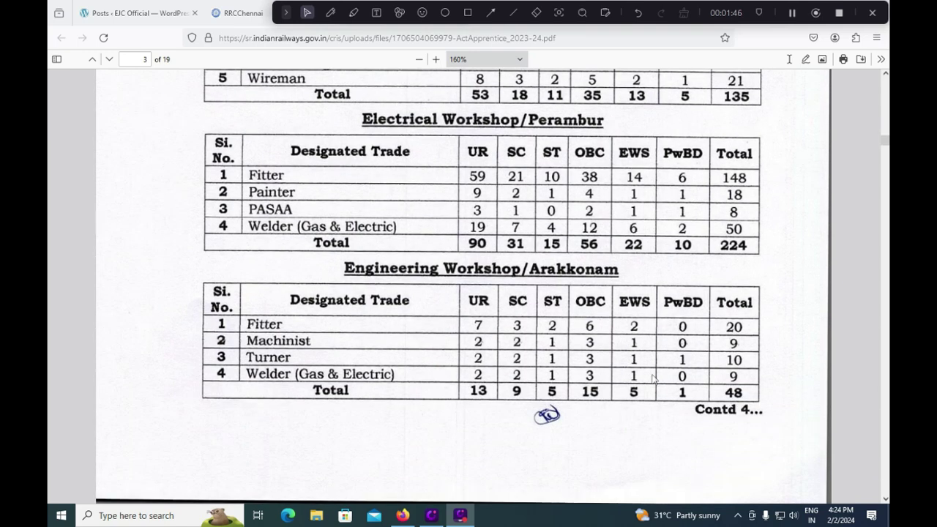
scroll(653, 378, down, 11)
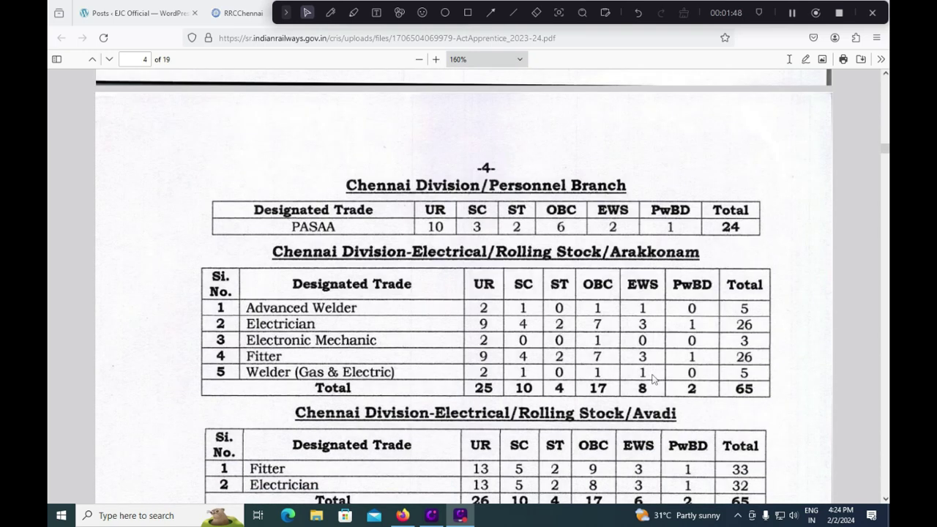
scroll(654, 378, down, 4)
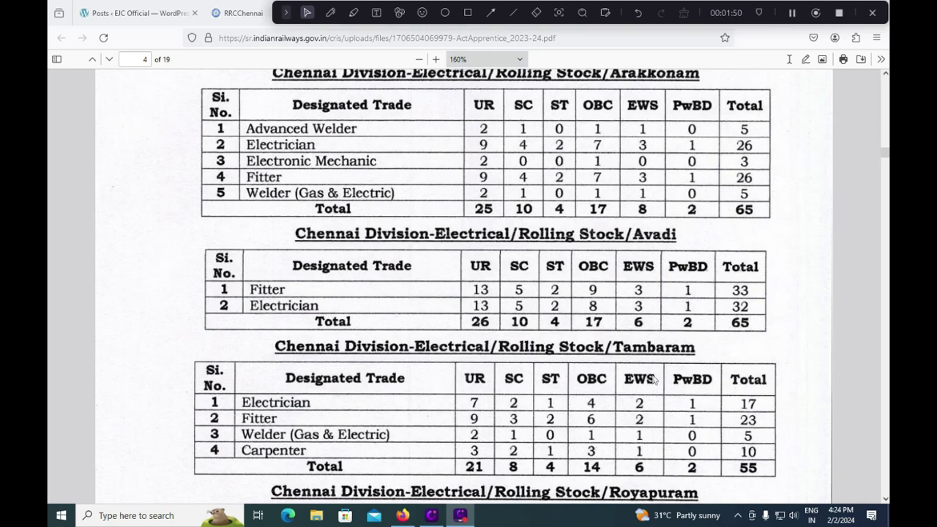
scroll(667, 293, down, 5)
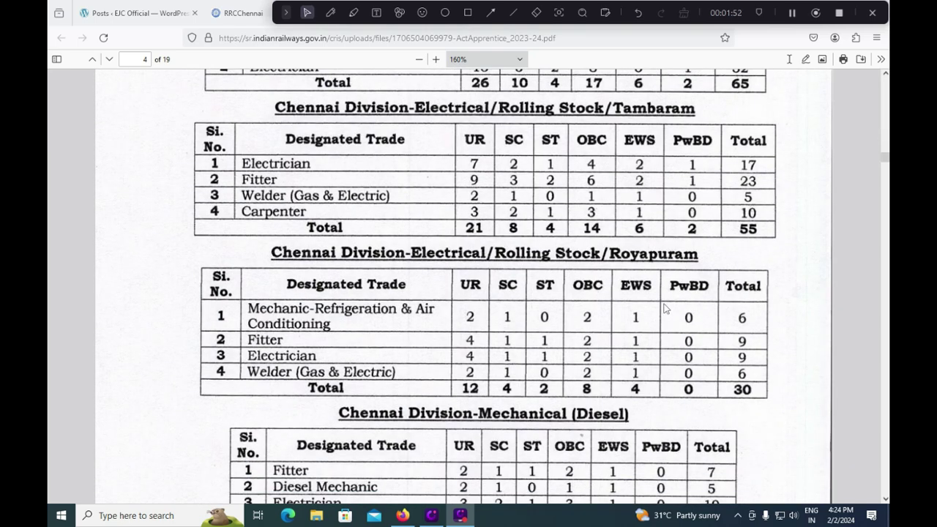
scroll(674, 361, down, 5)
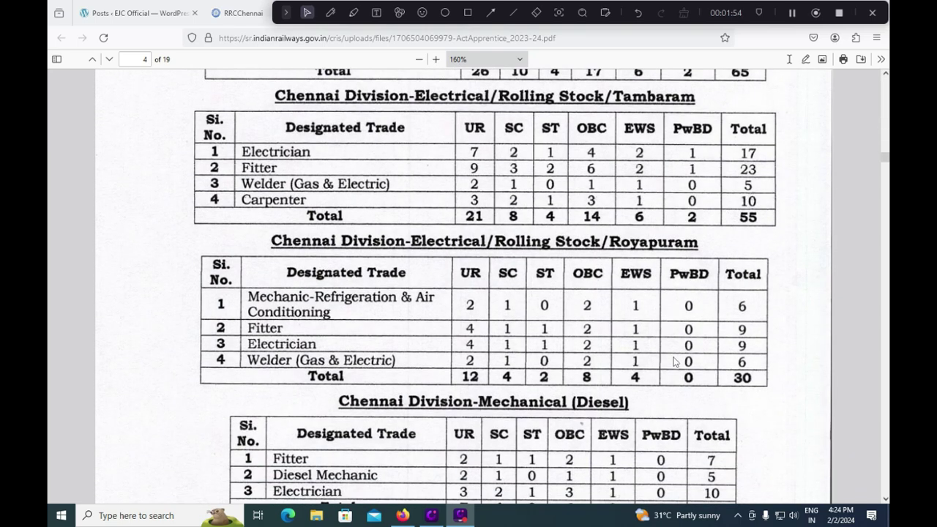
scroll(675, 362, down, 5)
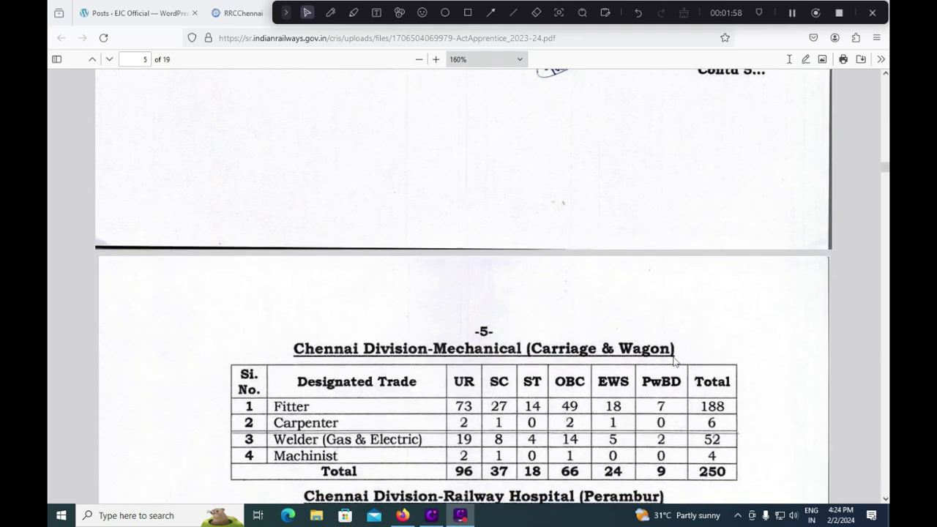
scroll(674, 361, down, 3)
scroll(675, 361, down, 2)
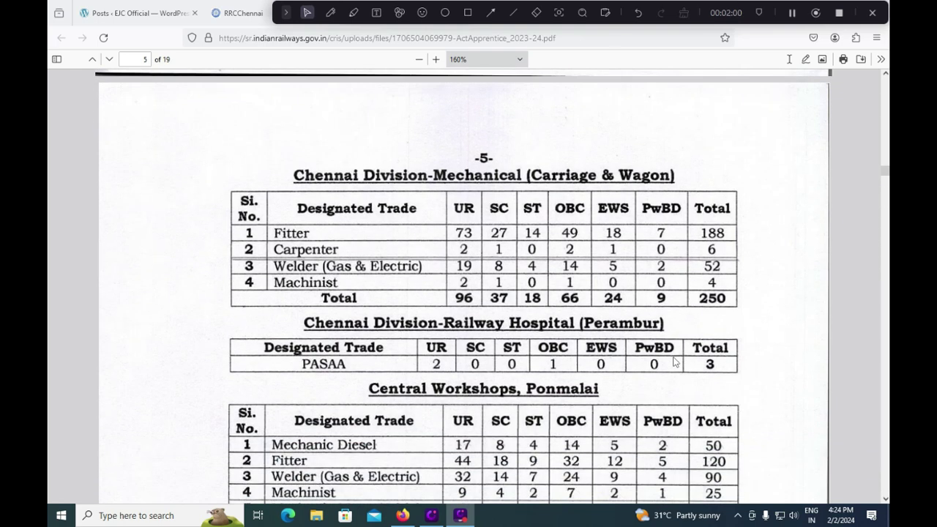
scroll(674, 362, down, 3)
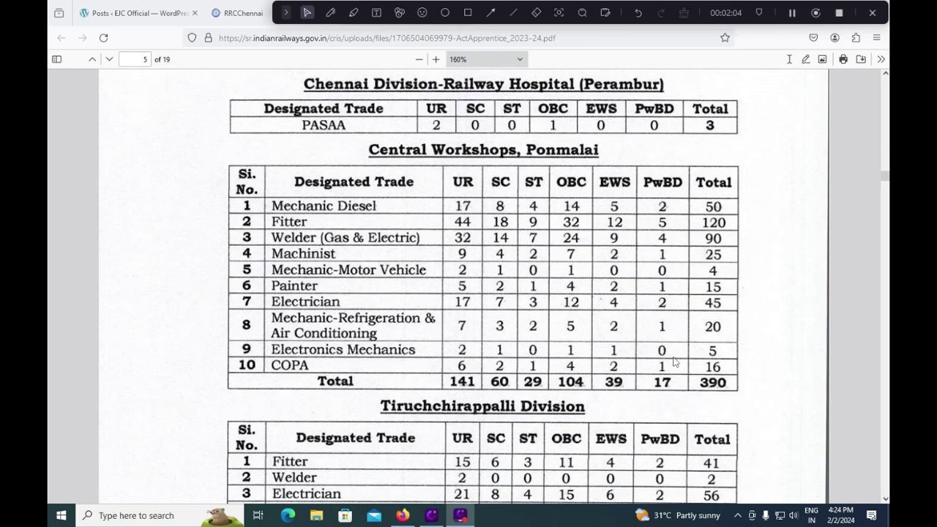
scroll(674, 361, down, 2)
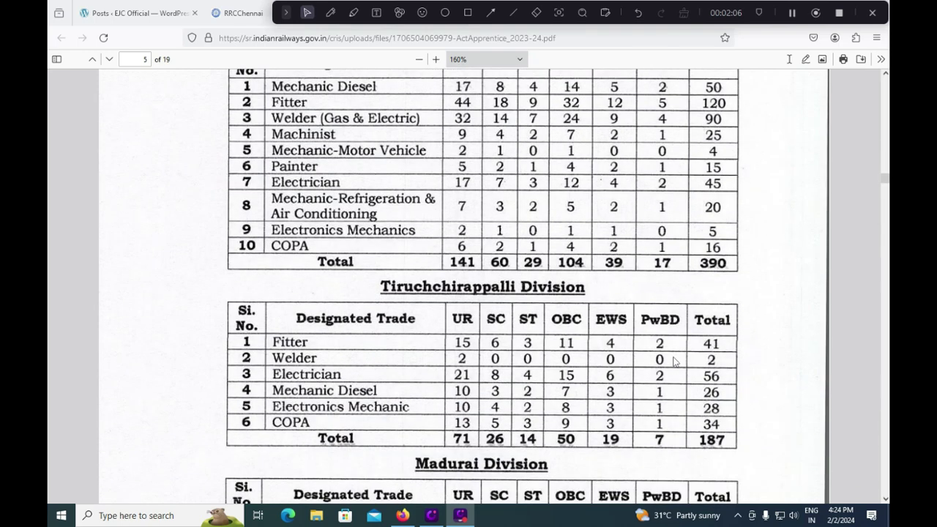
scroll(674, 362, down, 2)
scroll(674, 361, down, 3)
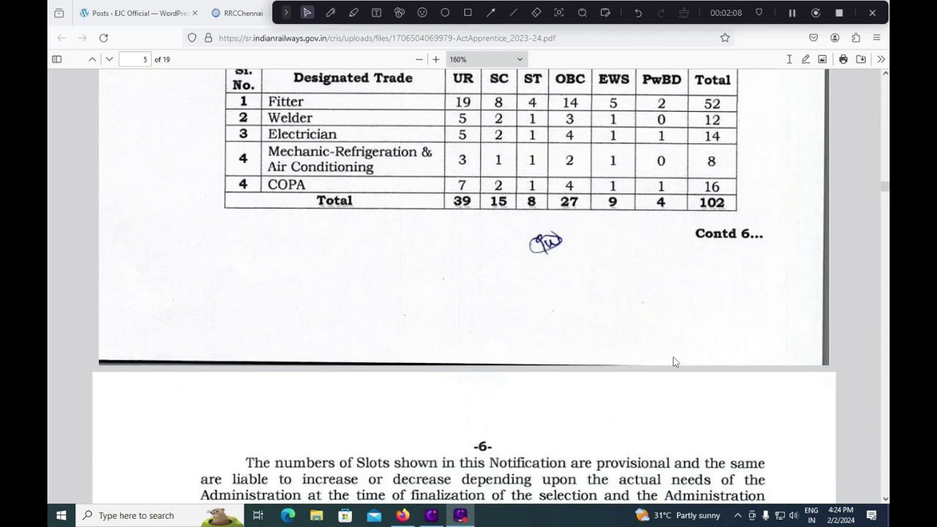
scroll(674, 361, down, 3)
scroll(674, 362, up, 5)
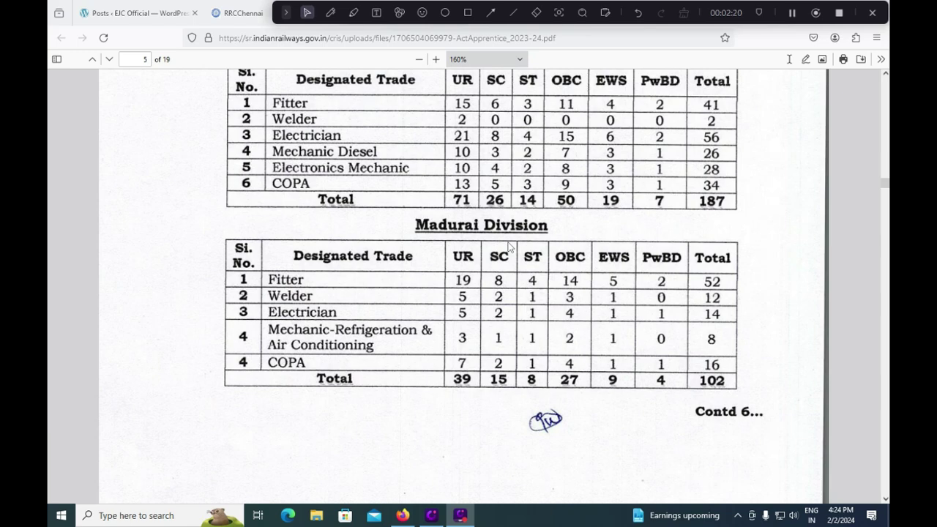
scroll(510, 246, down, 3)
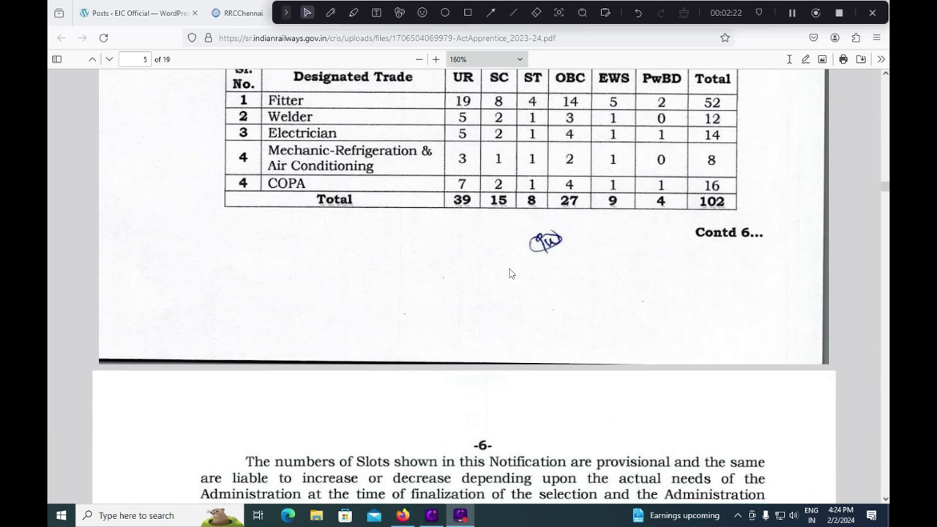
scroll(509, 274, down, 3)
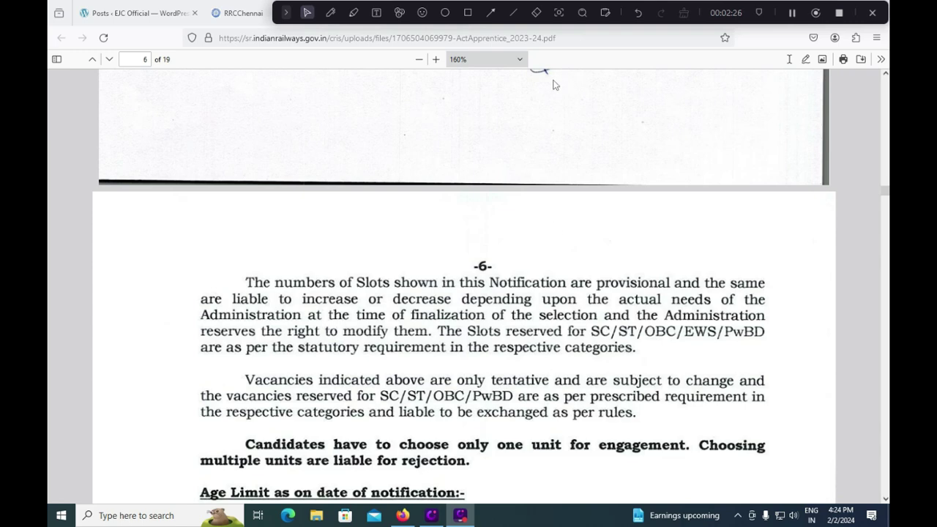
- Mark 15 years, the 22/24 upper limits and 10 Years PwBD relaxation in red, then clear them
scroll(488, 305, down, 2)
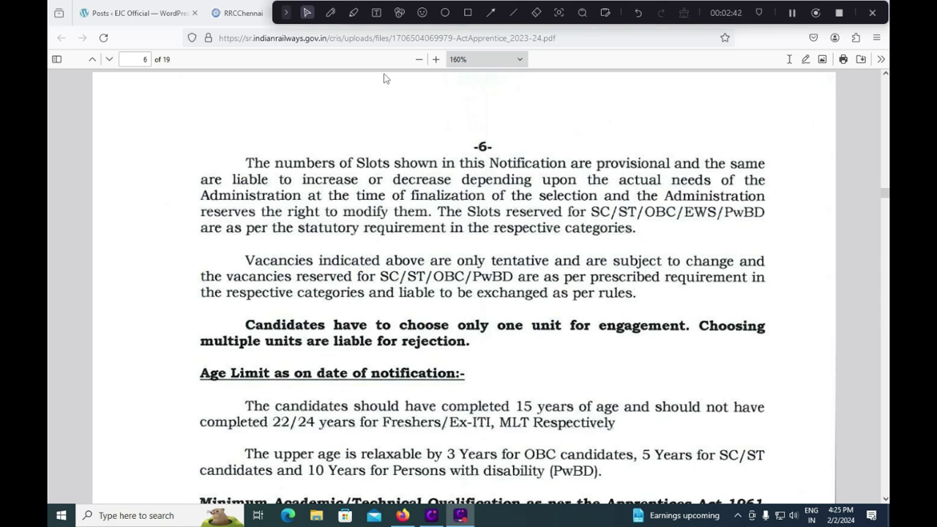
click(331, 12)
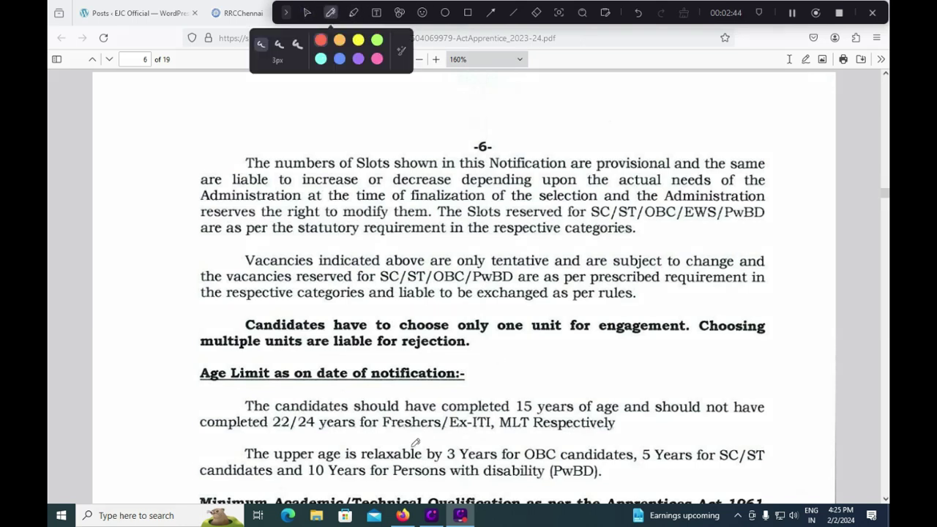
drag(529, 391, 551, 373)
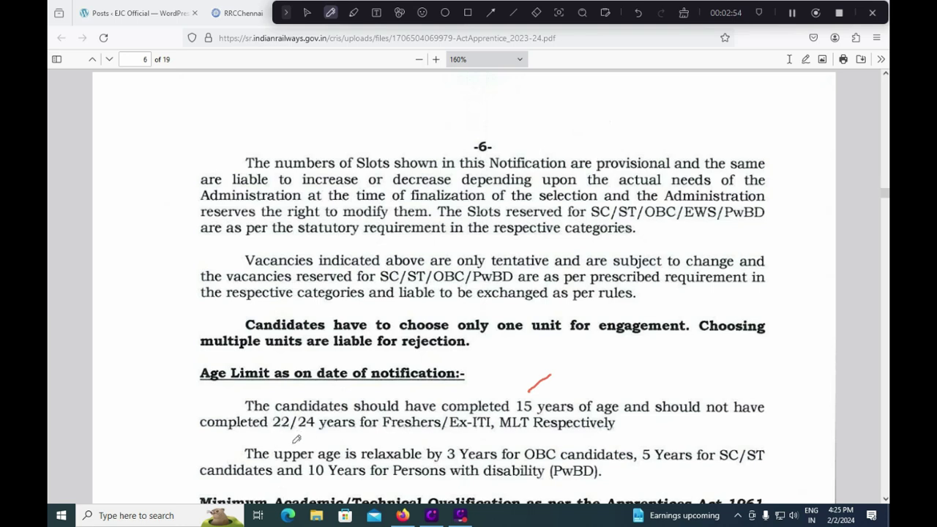
drag(300, 436, 328, 432)
drag(276, 422, 293, 402)
drag(320, 416, 343, 405)
drag(306, 485, 388, 481)
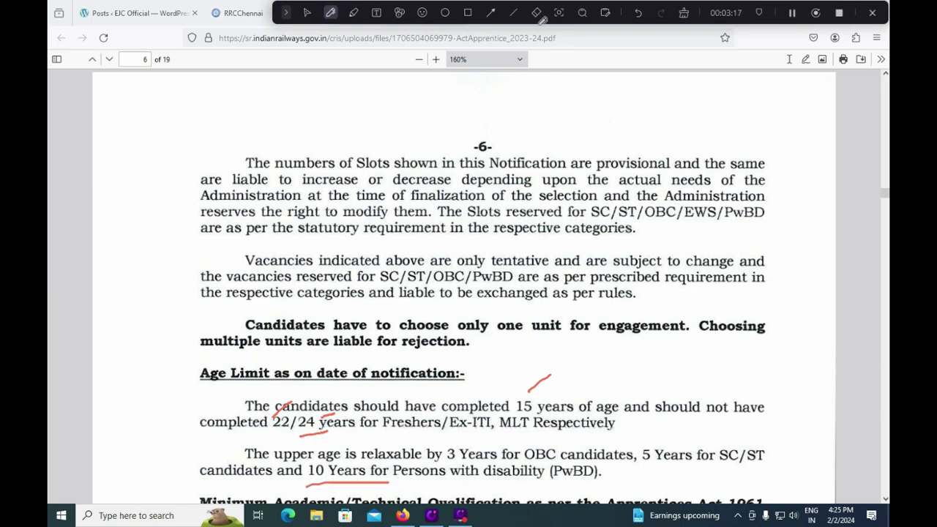
click(542, 19)
key(Page_Down)
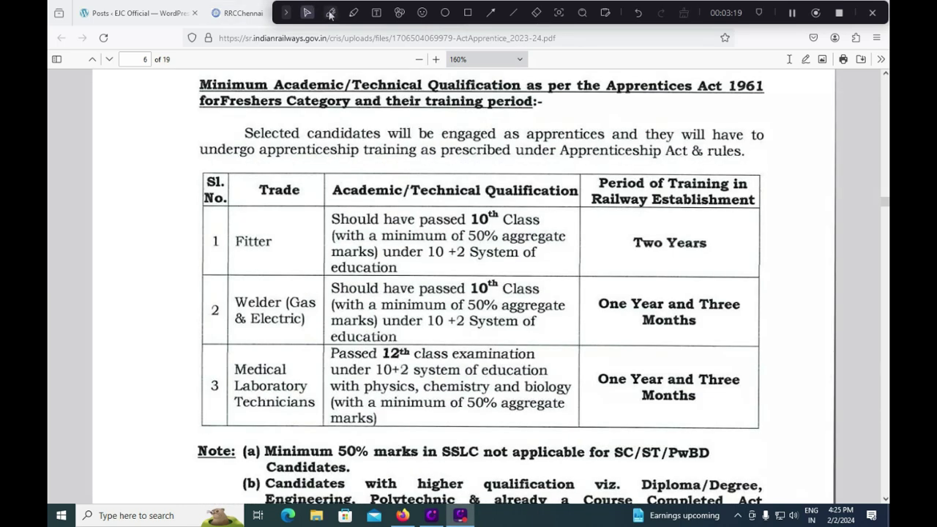
- Underline the Welder training Months, the 10+2 requirement and 50% aggregate in red
click(330, 13)
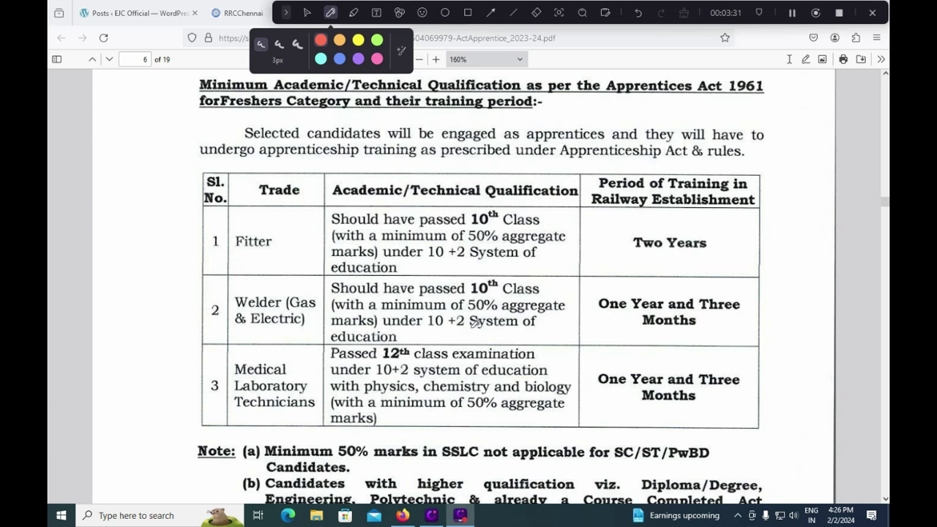
drag(715, 331, 742, 317)
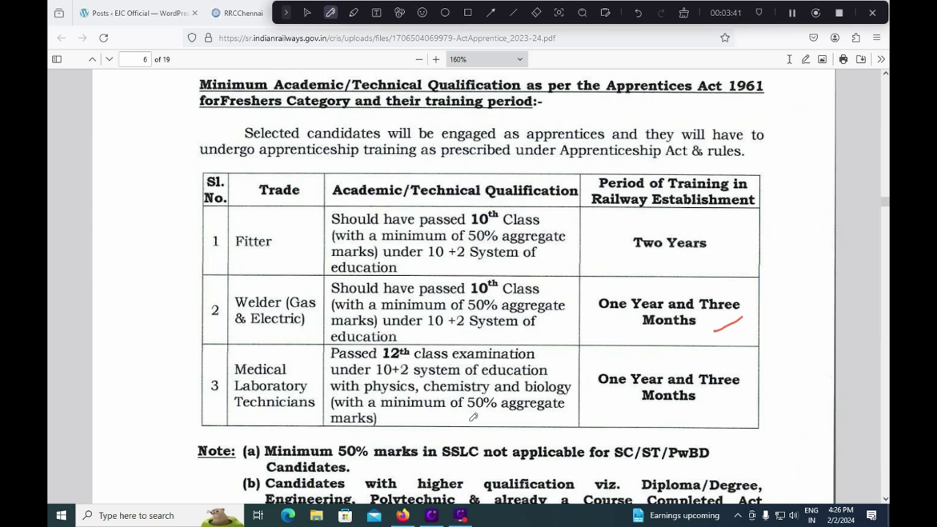
mouse_move(396, 380)
mouse_down()
mouse_move(434, 366)
mouse_move(499, 371)
mouse_up()
drag(563, 379, 576, 368)
drag(458, 415, 550, 413)
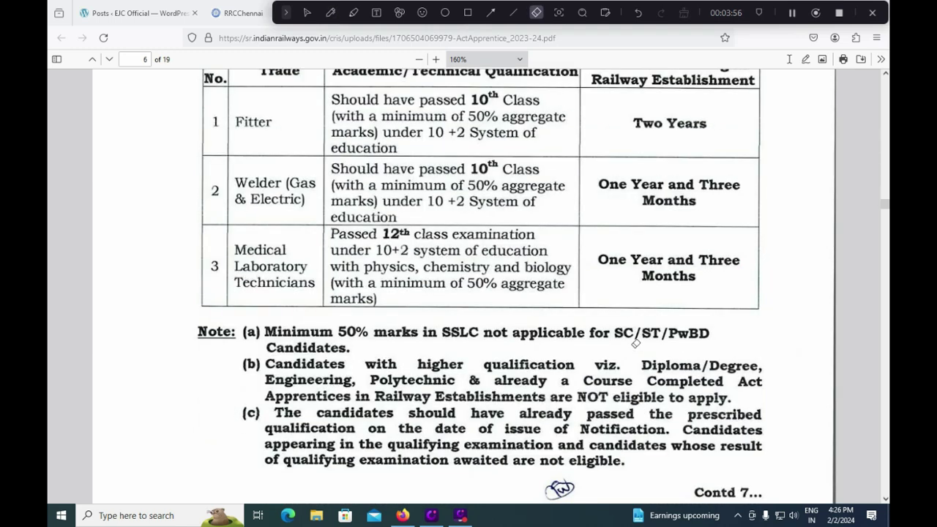
- Return to the pointer tool and read down to page 10's disability definitions
click(308, 13)
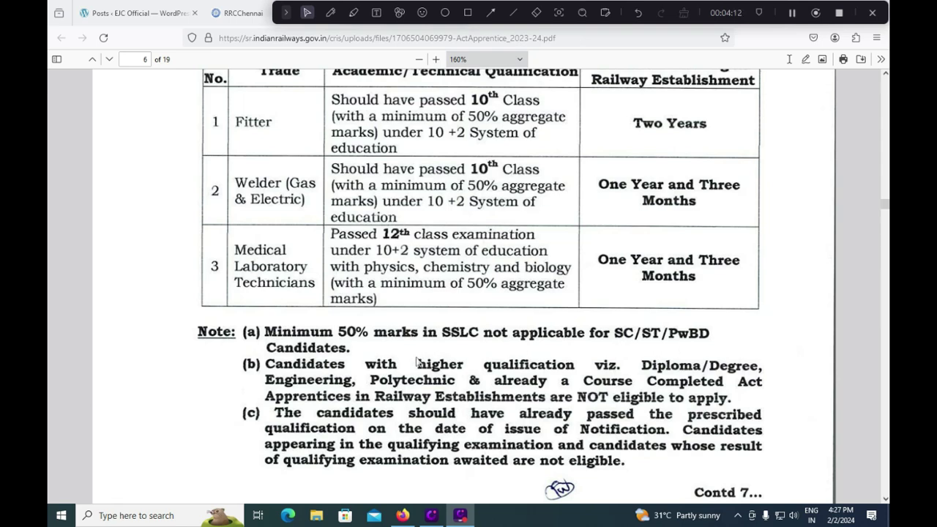
scroll(417, 361, down, 3)
scroll(416, 361, down, 3)
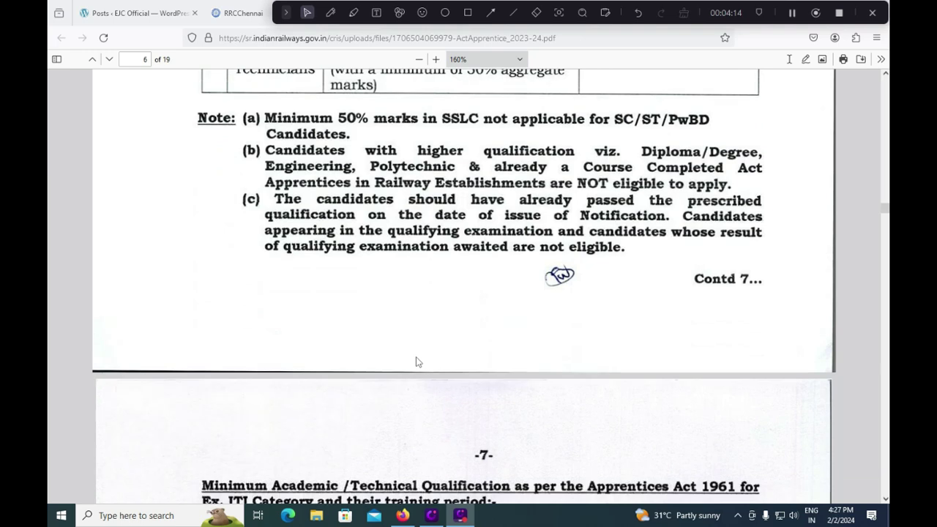
scroll(417, 361, down, 2)
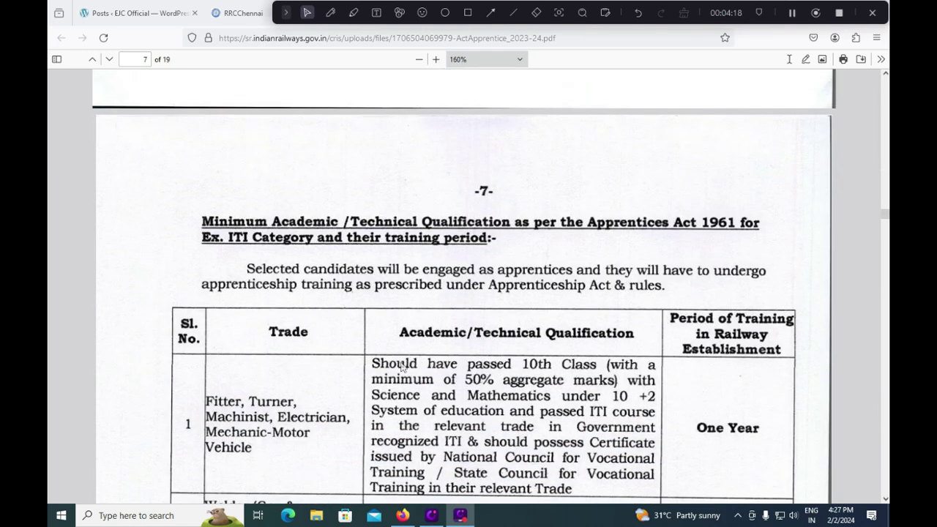
scroll(402, 366, down, 1)
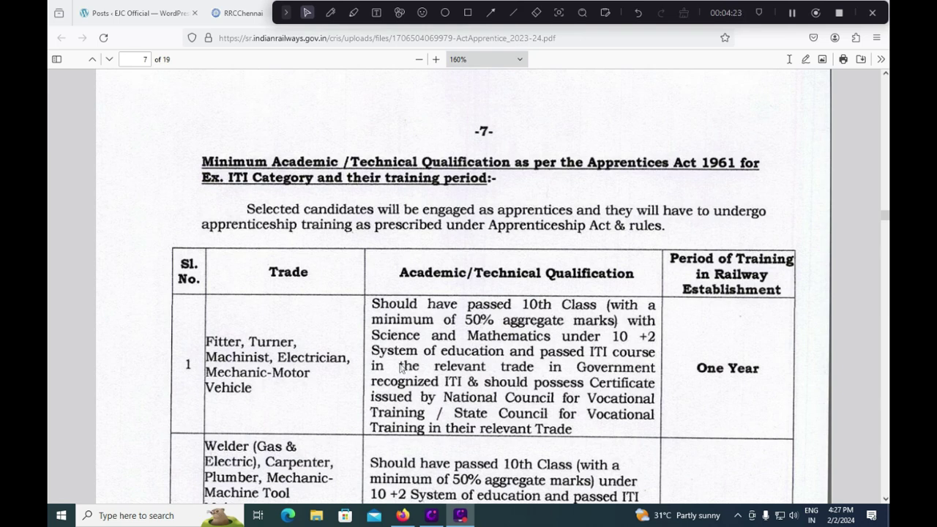
scroll(401, 368, down, 2)
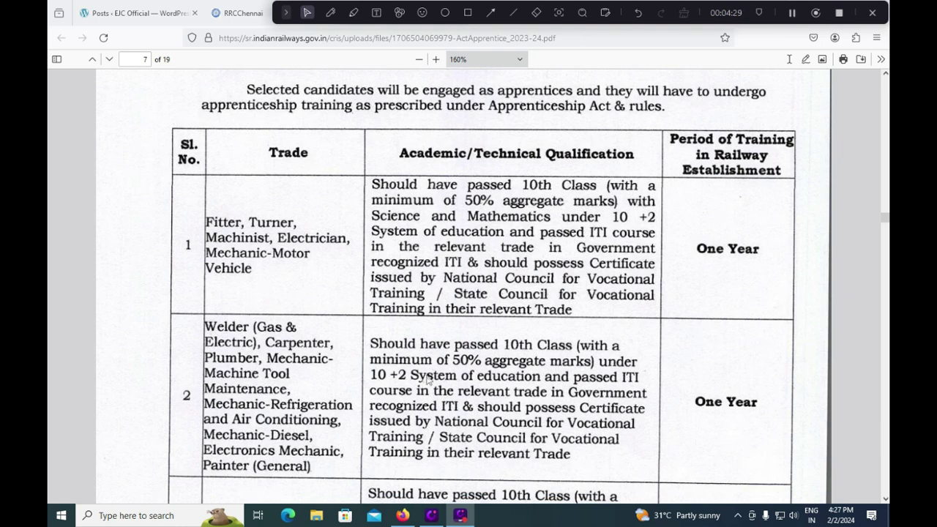
scroll(286, 337, down, 8)
scroll(290, 343, down, 10)
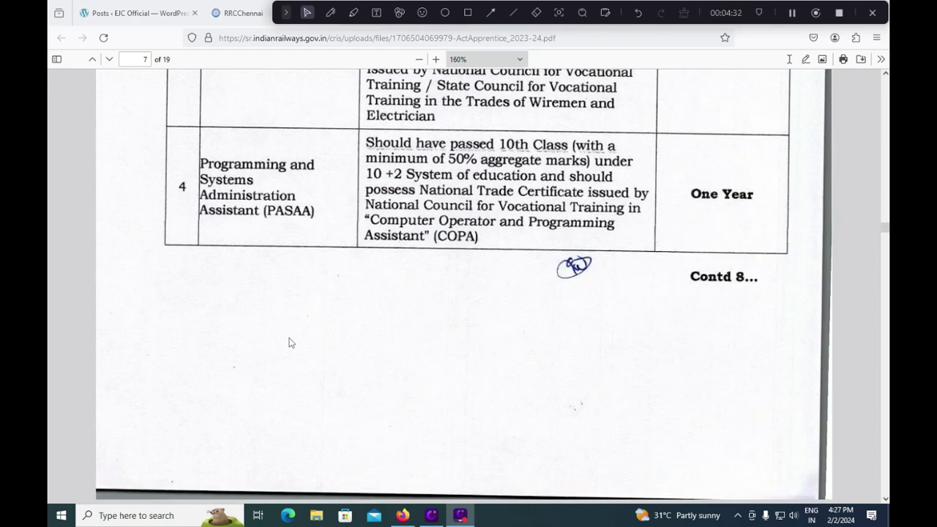
scroll(290, 343, down, 13)
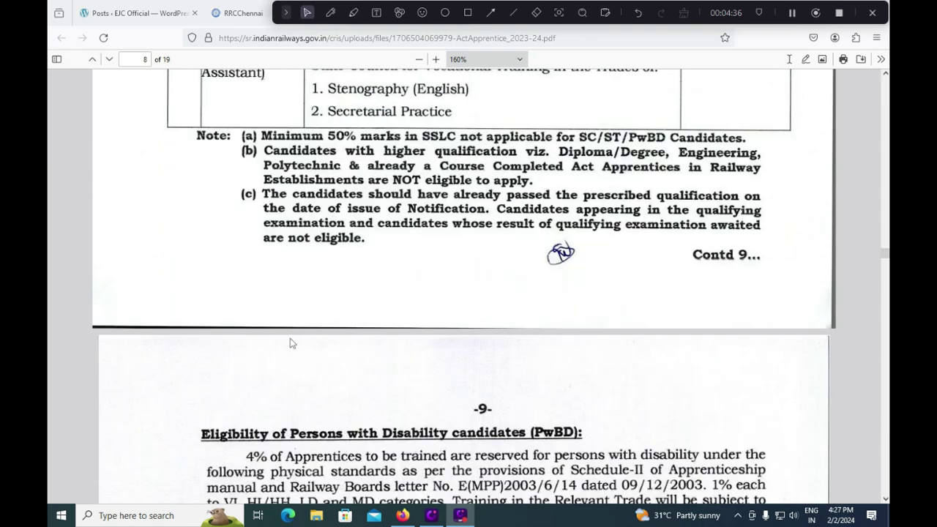
scroll(289, 342, down, 3)
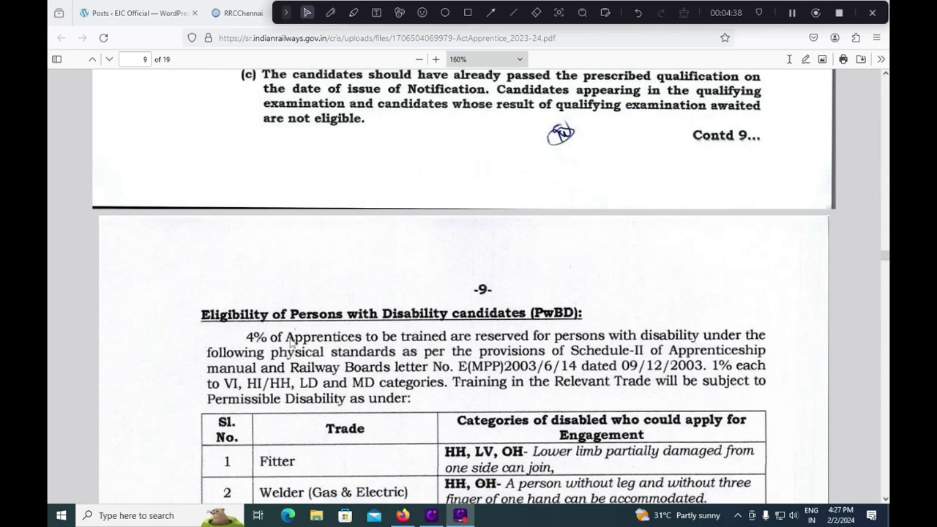
scroll(289, 343, down, 12)
scroll(289, 343, down, 9)
scroll(292, 342, down, 5)
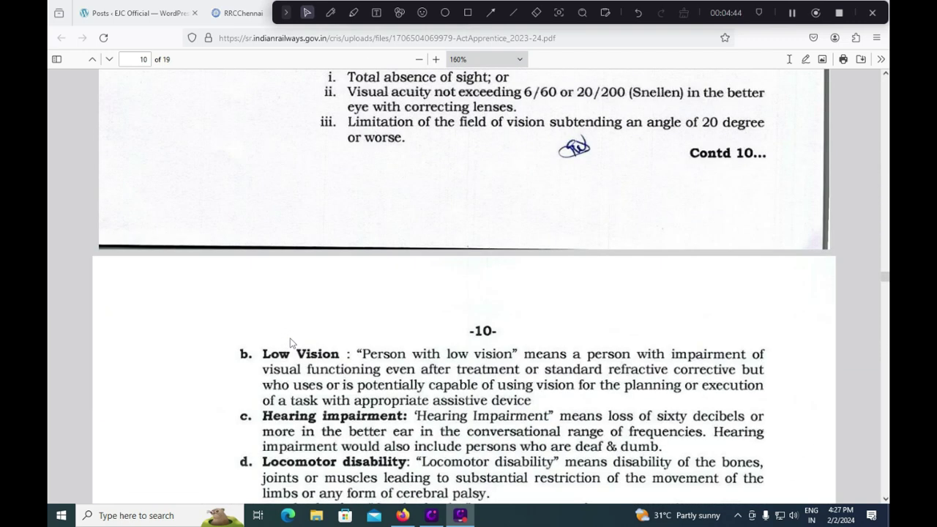
scroll(290, 343, down, 10)
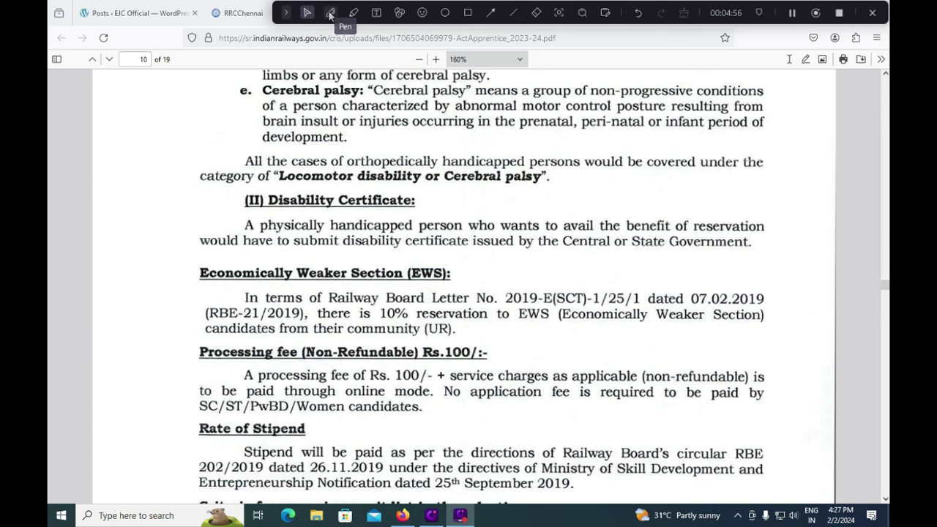
click(331, 13)
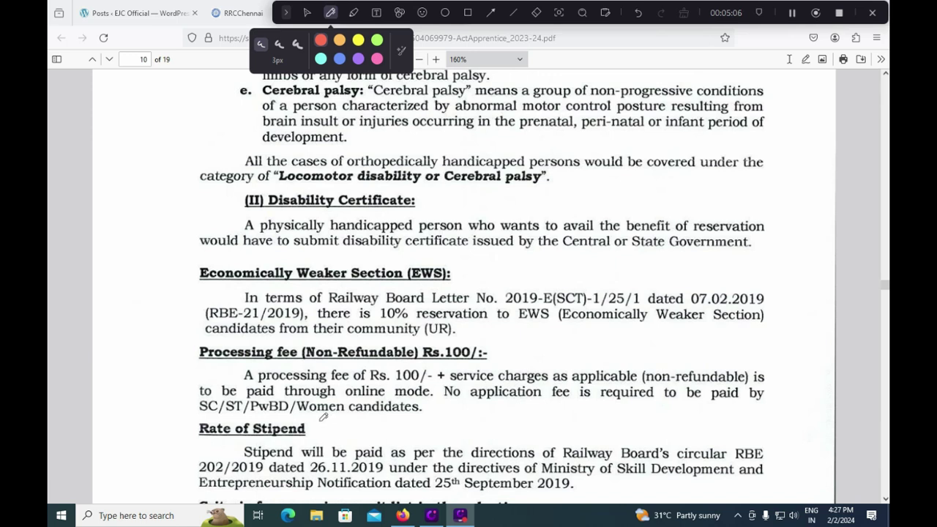
drag(196, 415, 422, 422)
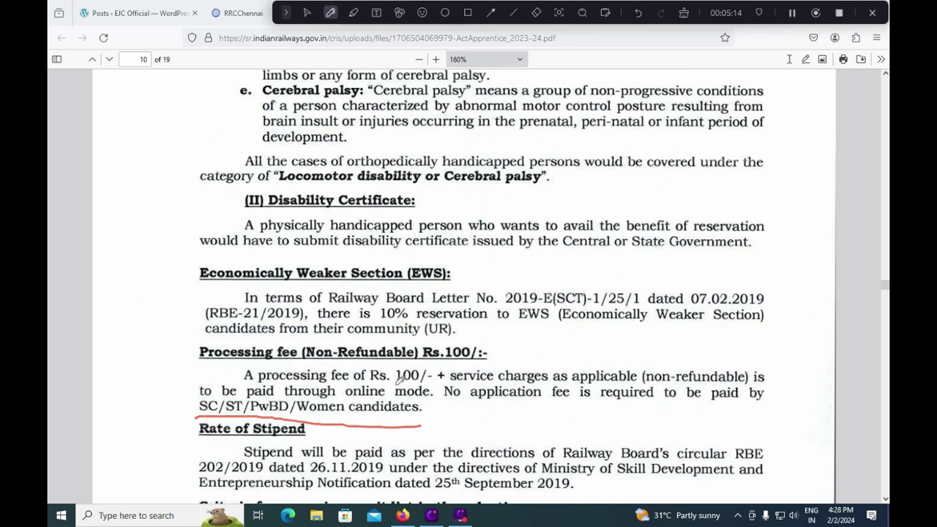
drag(392, 370, 424, 347)
click(537, 12)
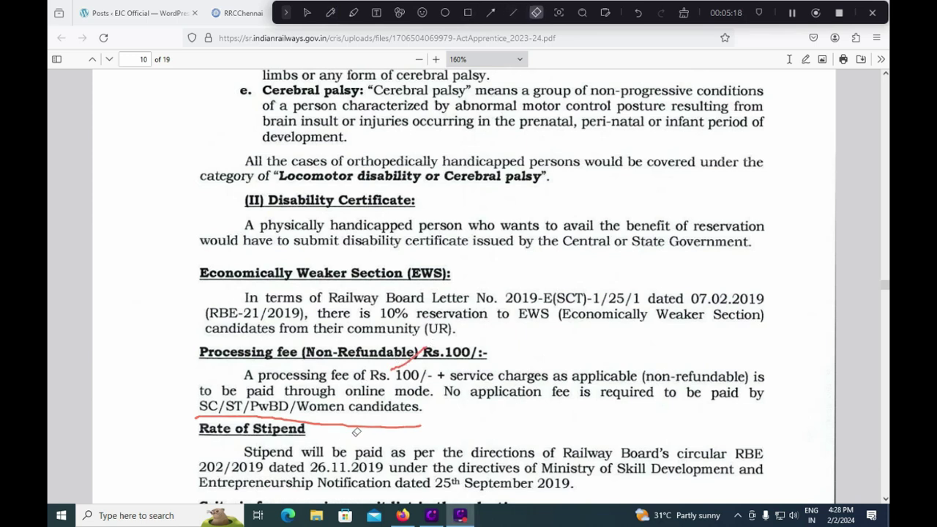
drag(357, 424, 409, 366)
click(307, 13)
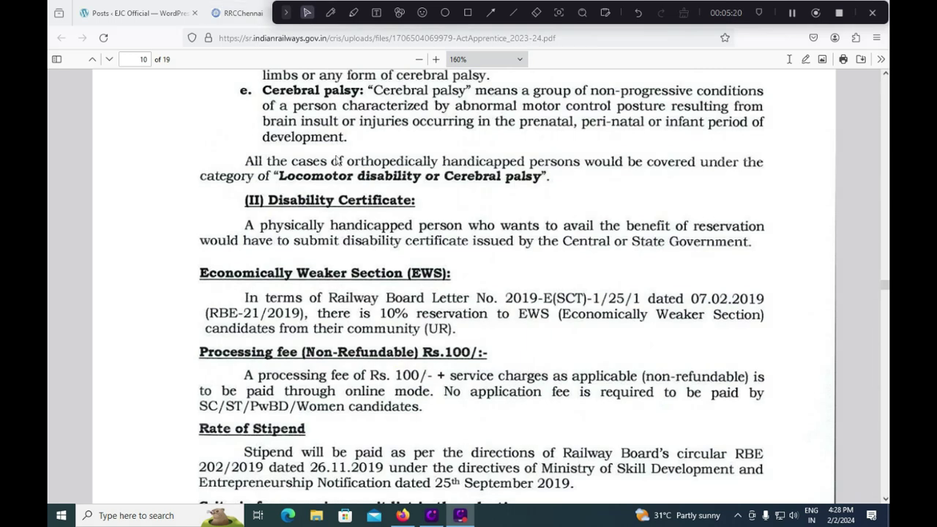
- Scroll from page 15 down to page 16 showing the Annexure-D EWS certificate format
scroll(347, 244, down, 5)
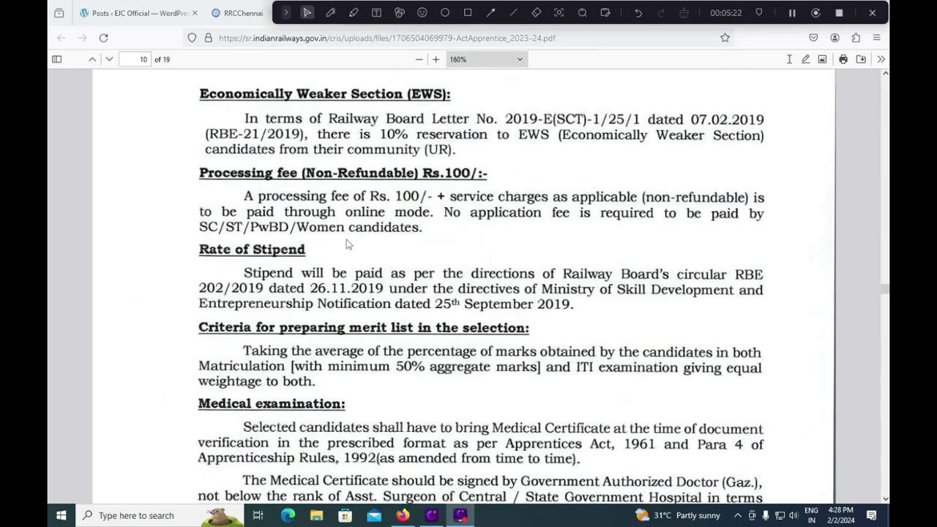
scroll(350, 272, down, 3)
scroll(350, 274, down, 6)
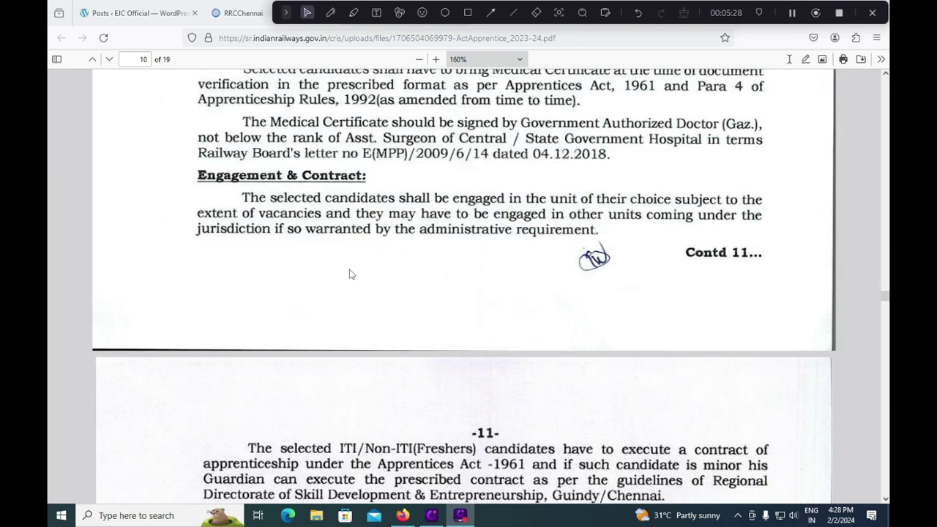
scroll(349, 274, down, 3)
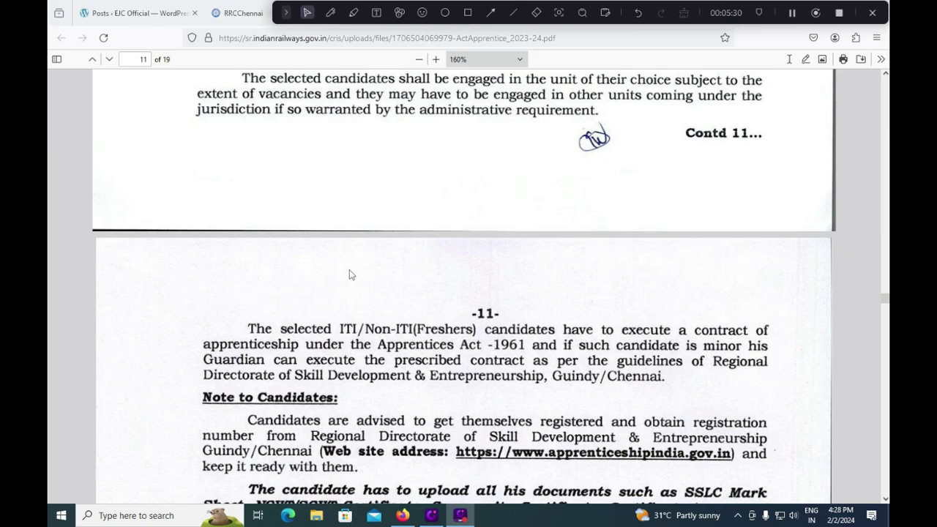
scroll(350, 274, down, 5)
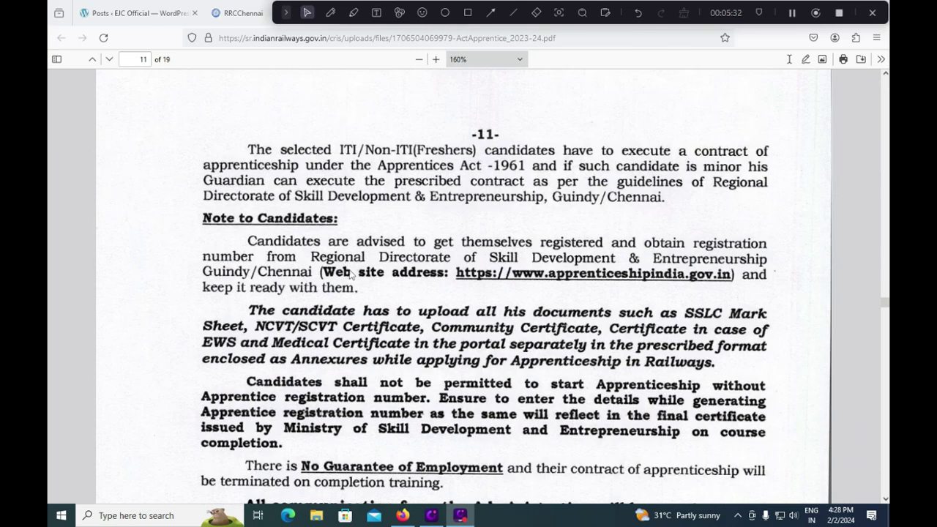
scroll(350, 274, down, 3)
scroll(350, 274, down, 6)
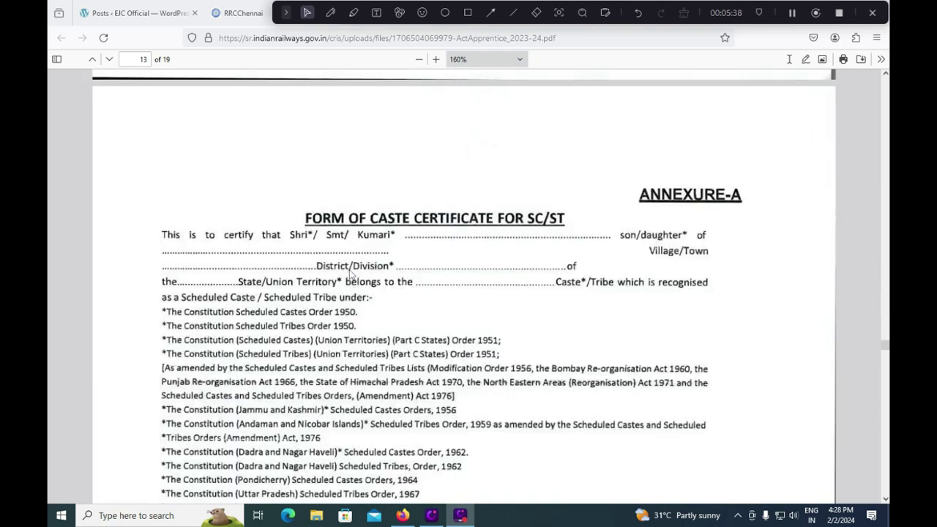
scroll(574, 296, down, 6)
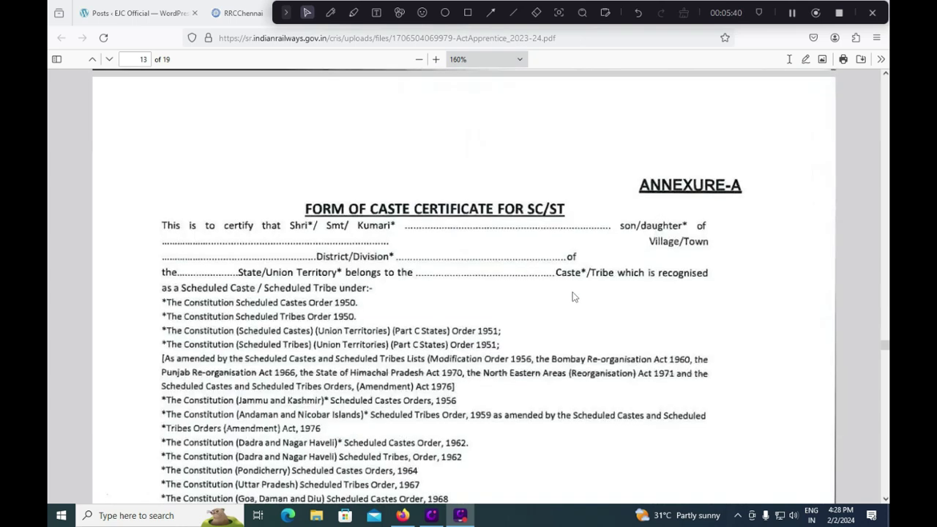
scroll(575, 296, down, 14)
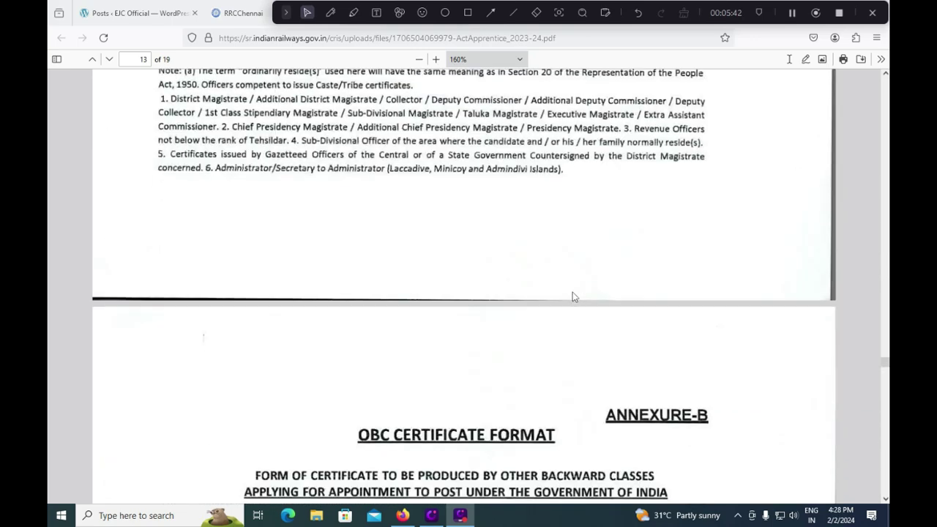
scroll(574, 297, down, 15)
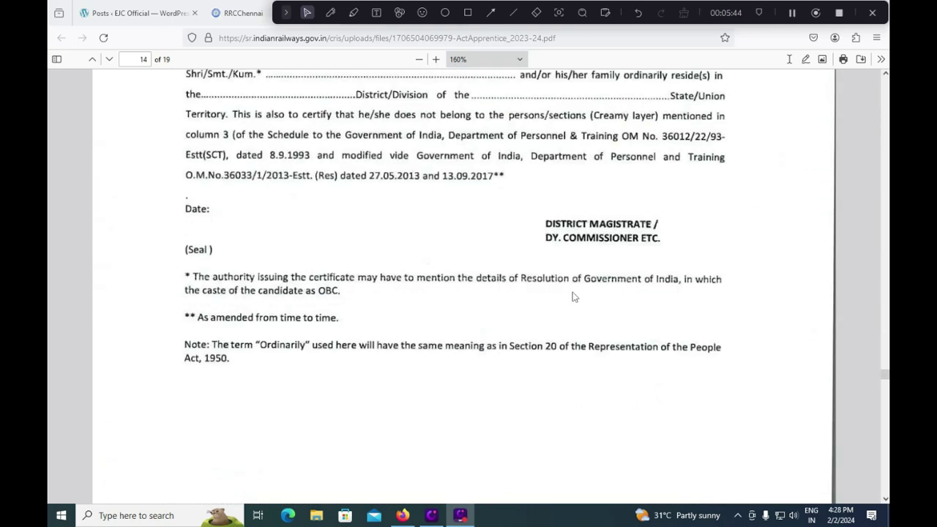
scroll(574, 296, down, 12)
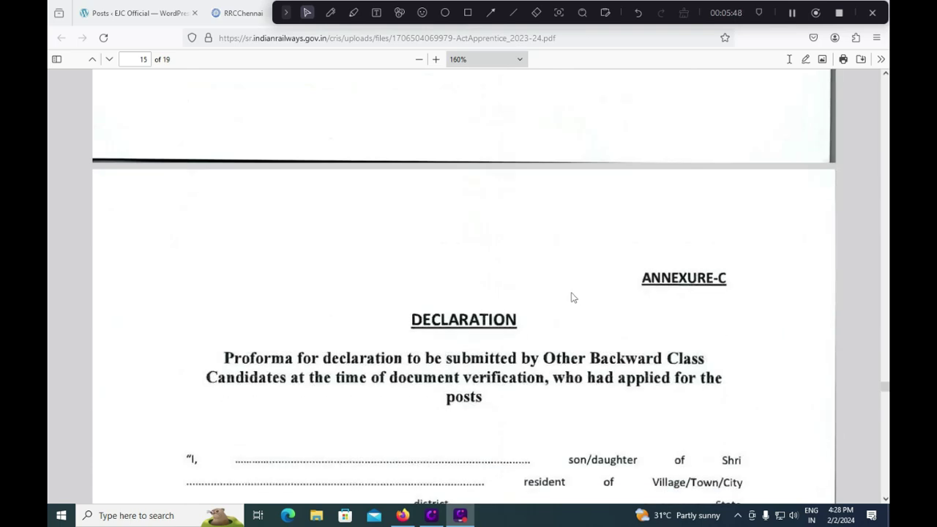
scroll(572, 297, down, 4)
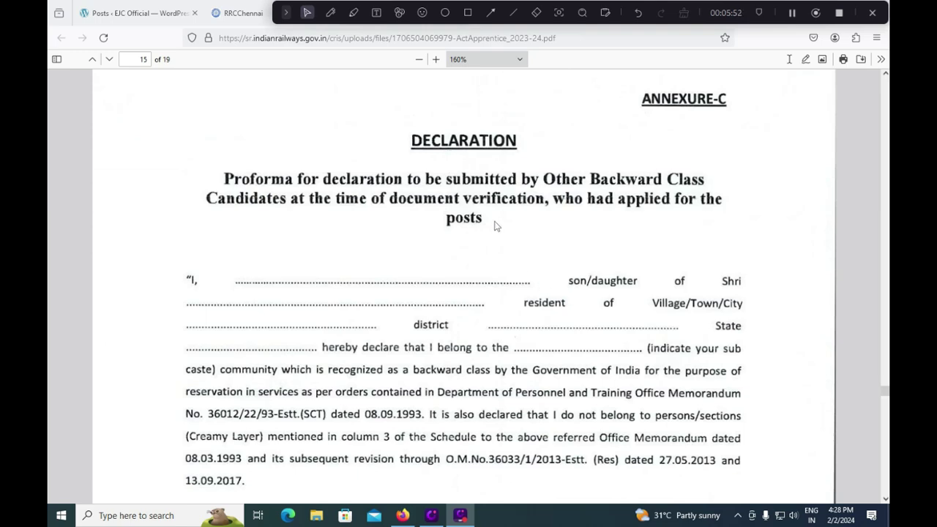
scroll(494, 226, down, 10)
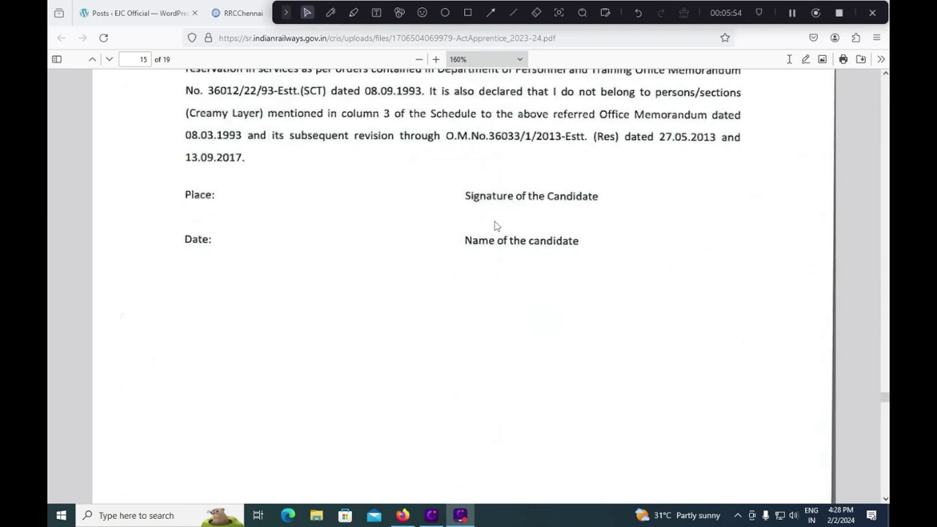
scroll(494, 226, down, 8)
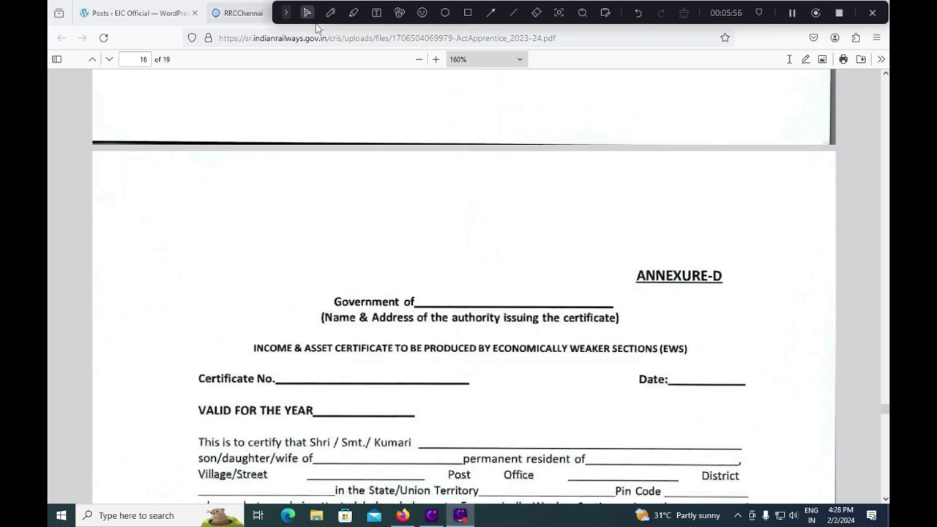
- Return to the RRCChennai portal tab and reach the applicationIndex page with Select Unit
click(247, 15)
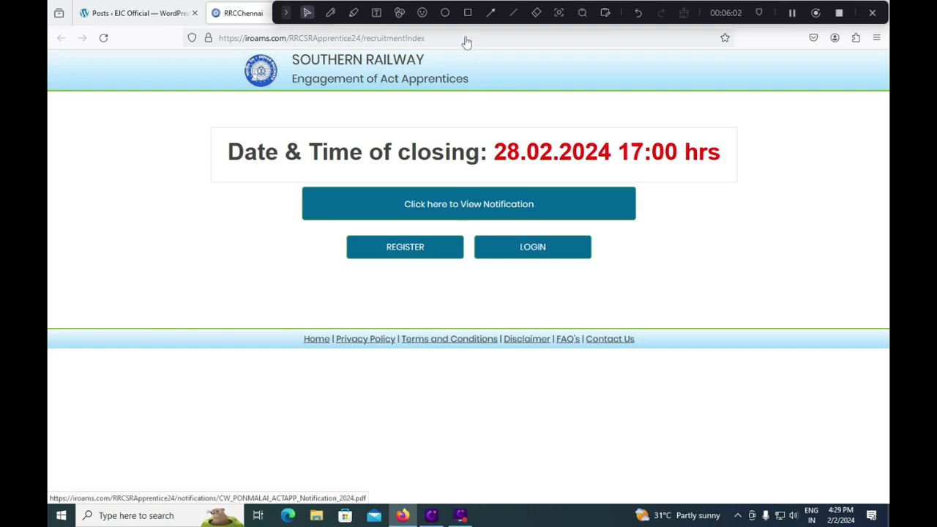
click(467, 13)
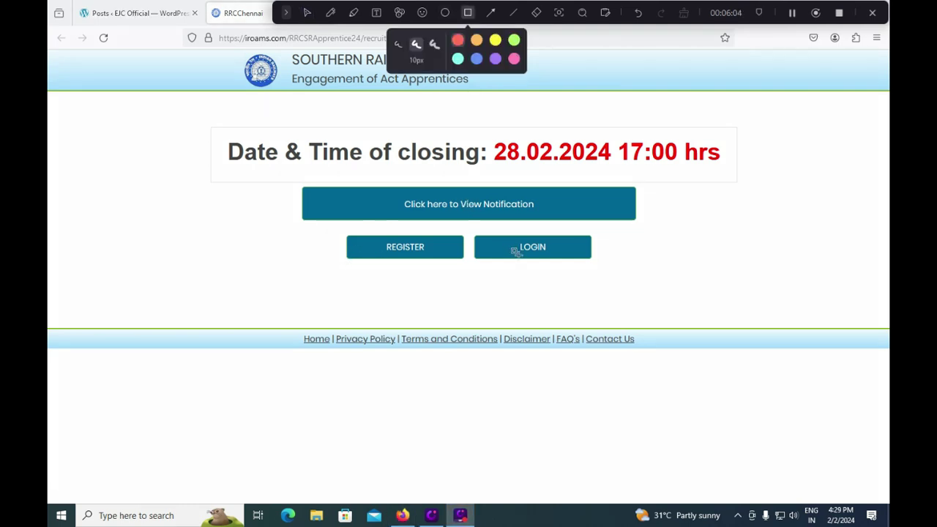
drag(328, 231, 473, 264)
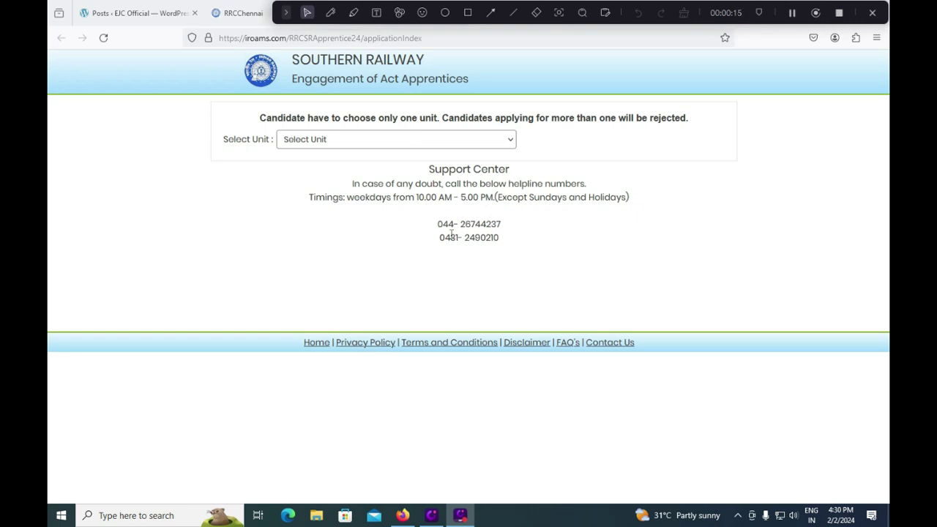
- Highlight the two helpline numbers and drop down the Select Unit workshop list
drag(439, 224, 517, 246)
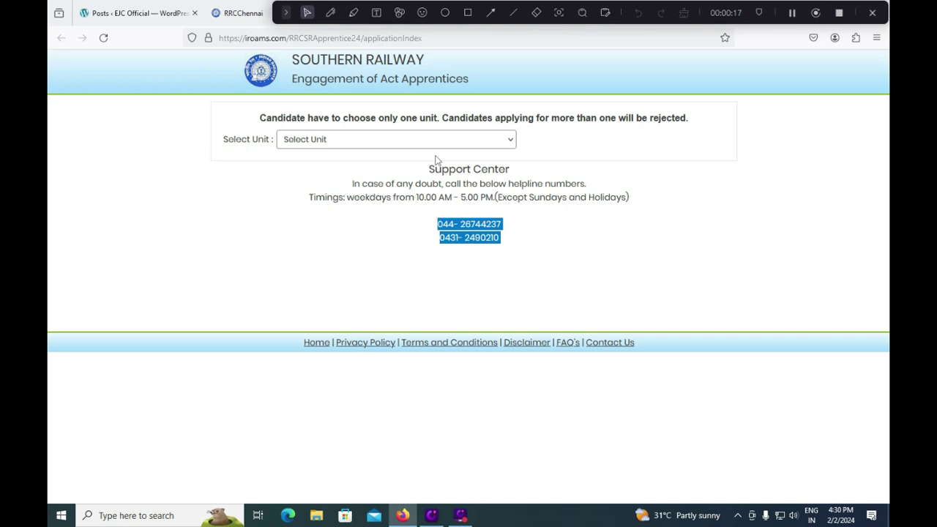
click(392, 143)
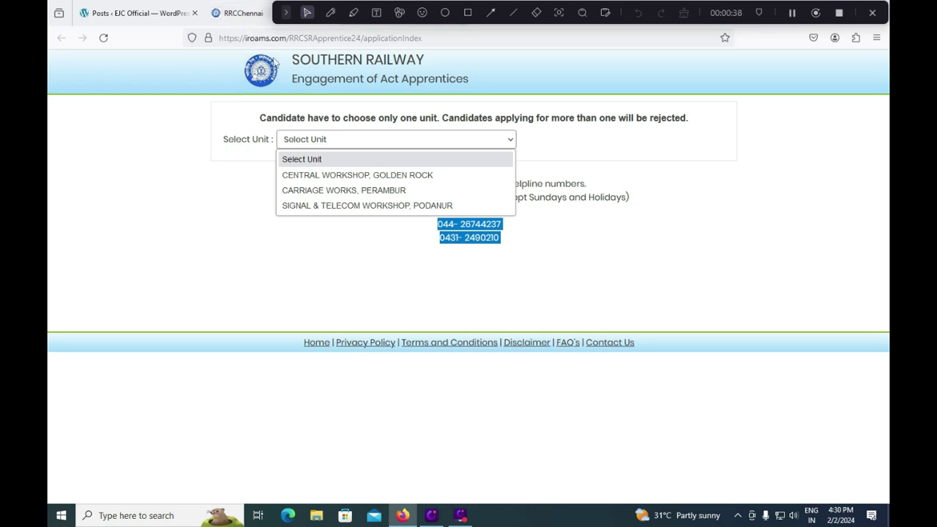
- Try CENTRAL WORKSHOP, GOLDEN ROCK as the unit, checking its divisions with ITI and then Fresher
click(359, 176)
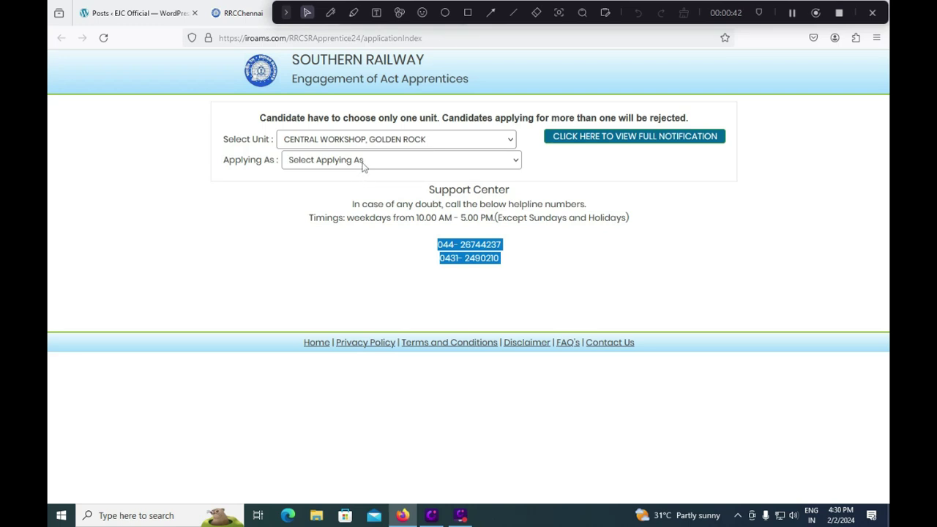
click(363, 166)
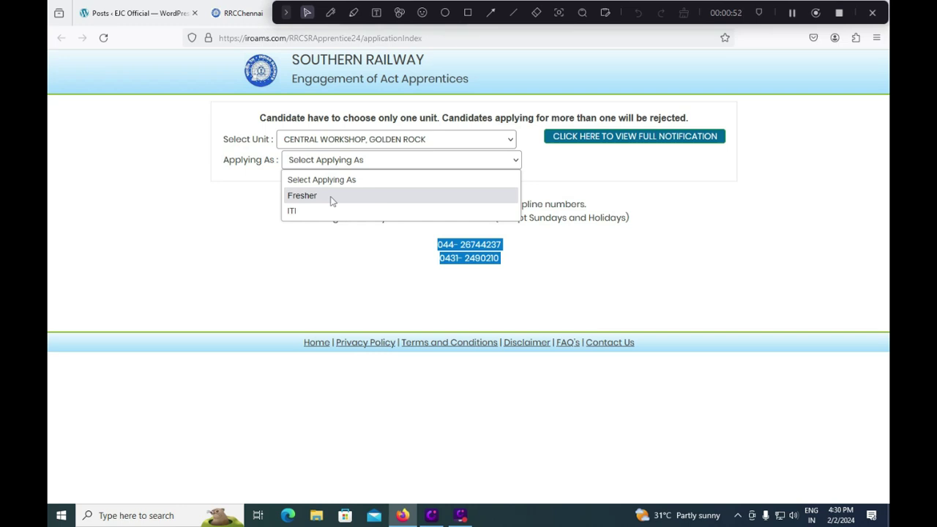
click(328, 212)
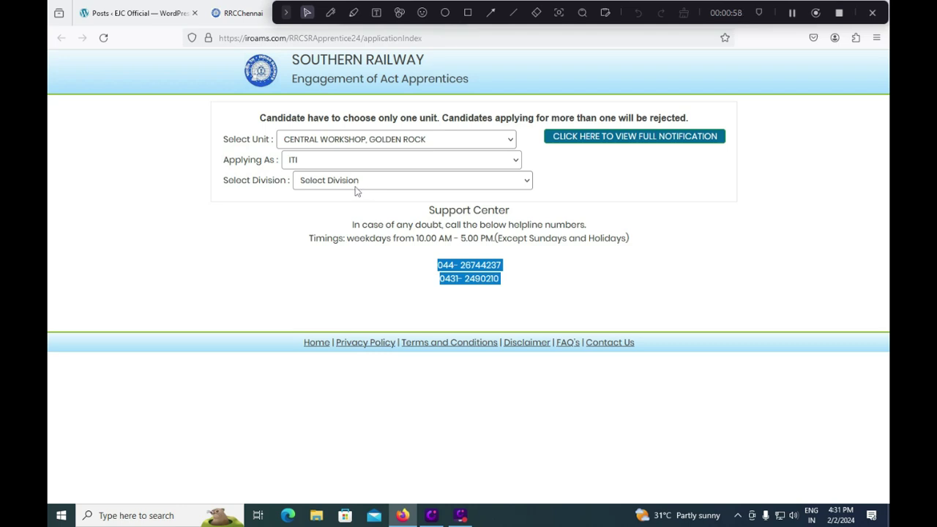
click(355, 189)
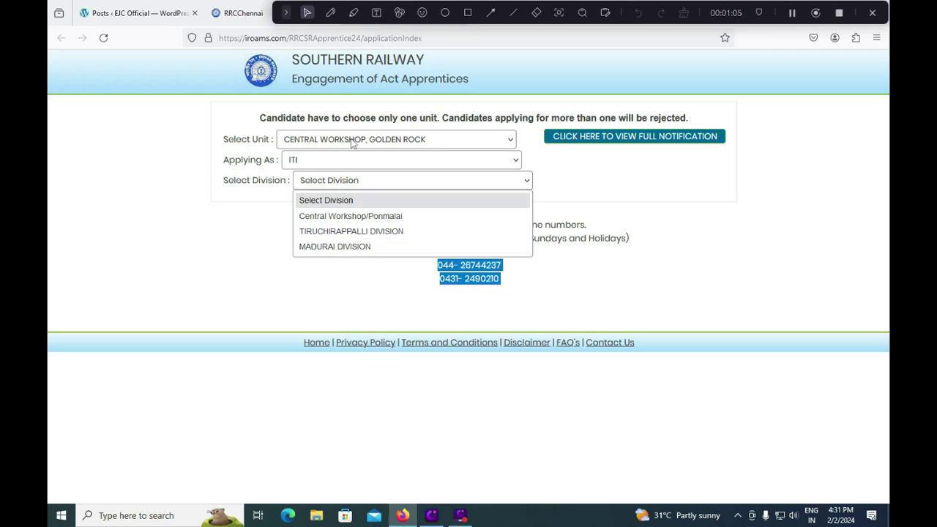
click(329, 159)
click(310, 195)
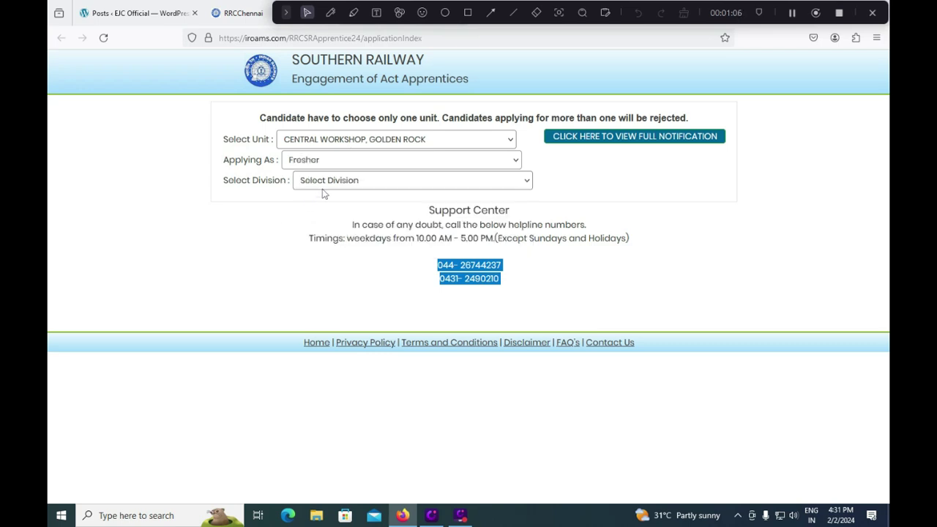
click(328, 185)
click(328, 181)
click(329, 183)
- Switch the unit to CARRIAGE WORKS, PERAMBUR, view its divisions, and keep Fresher
click(338, 141)
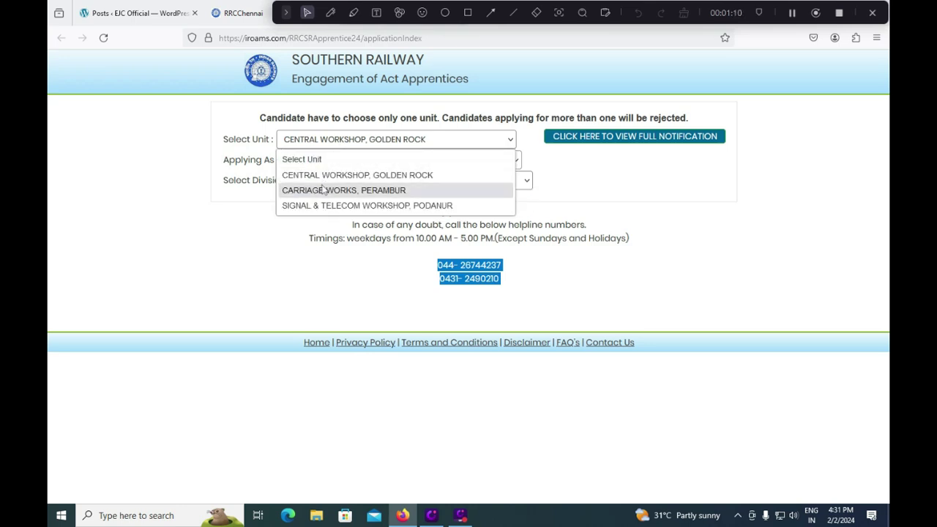
click(322, 188)
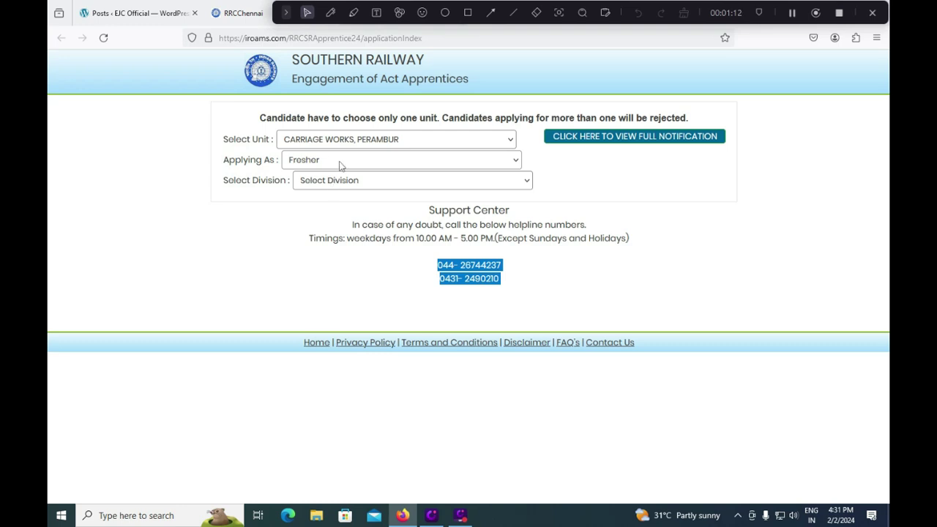
click(341, 185)
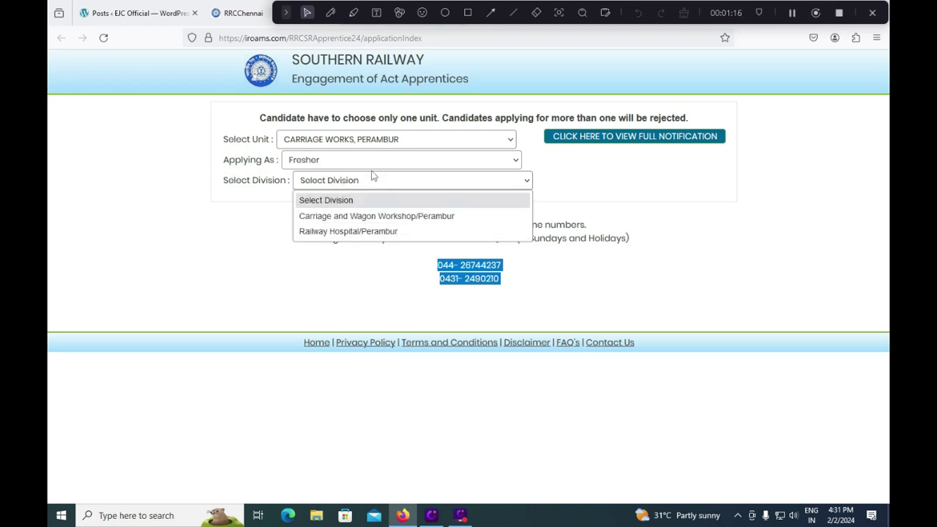
click(184, 213)
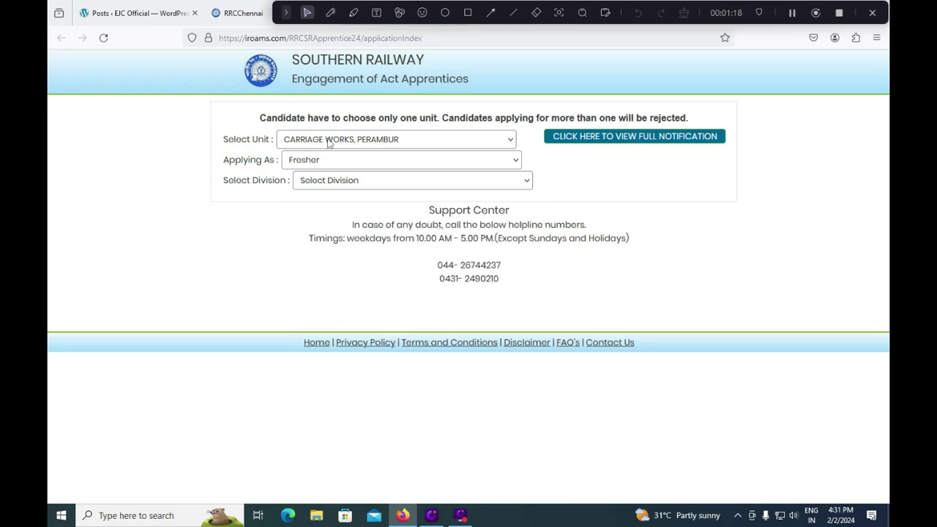
click(325, 166)
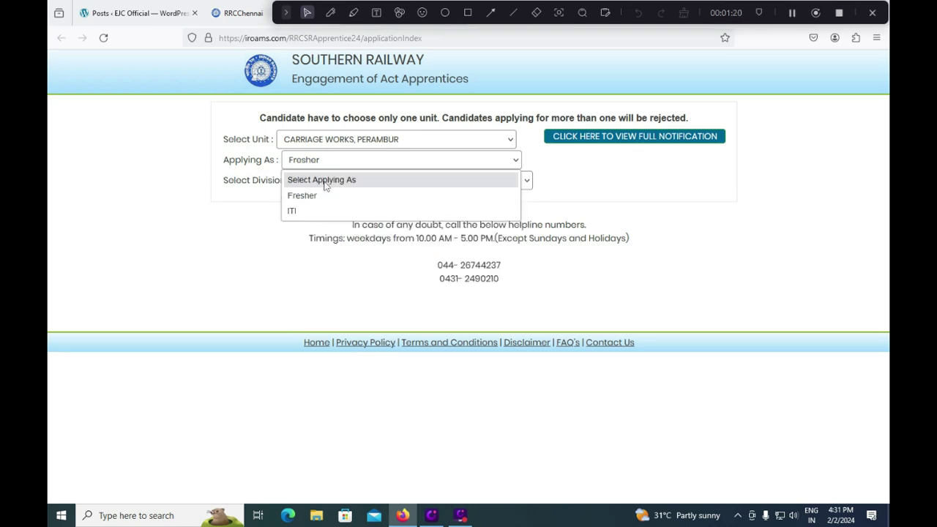
click(327, 194)
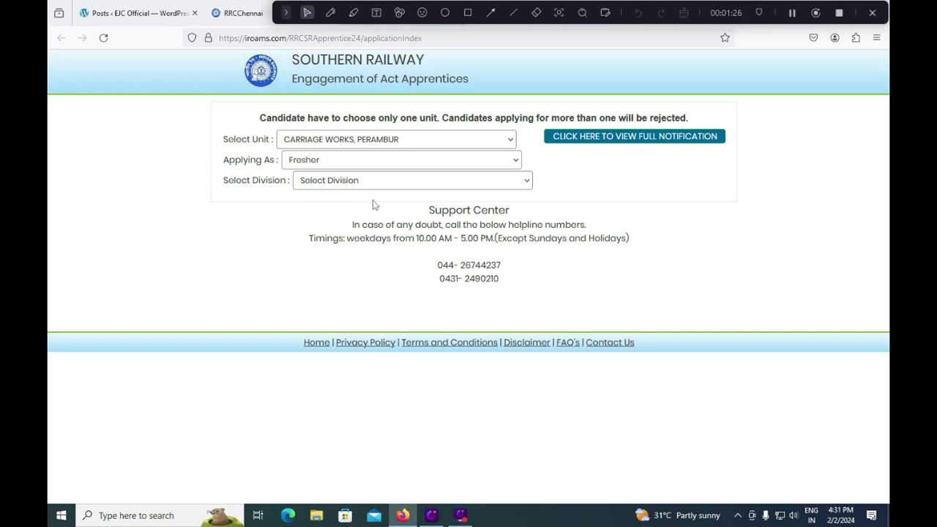
- Choose SIGNAL & TELECOM WORKSHOP, PODANUR, apply as ITI, and list its divisions
click(374, 141)
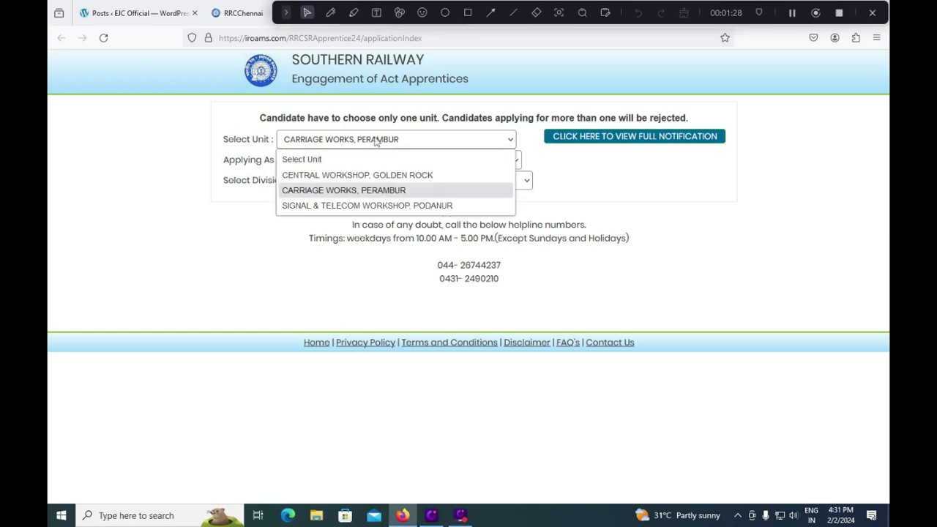
click(359, 206)
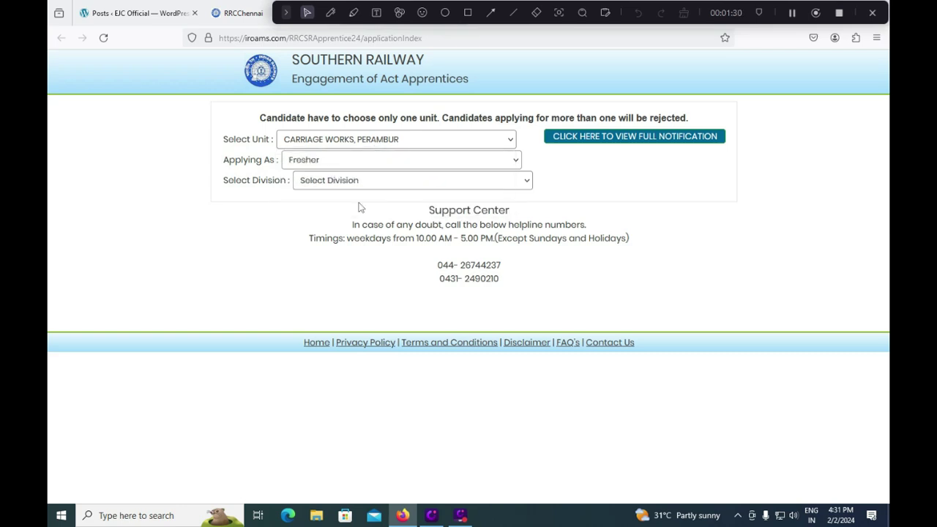
click(335, 162)
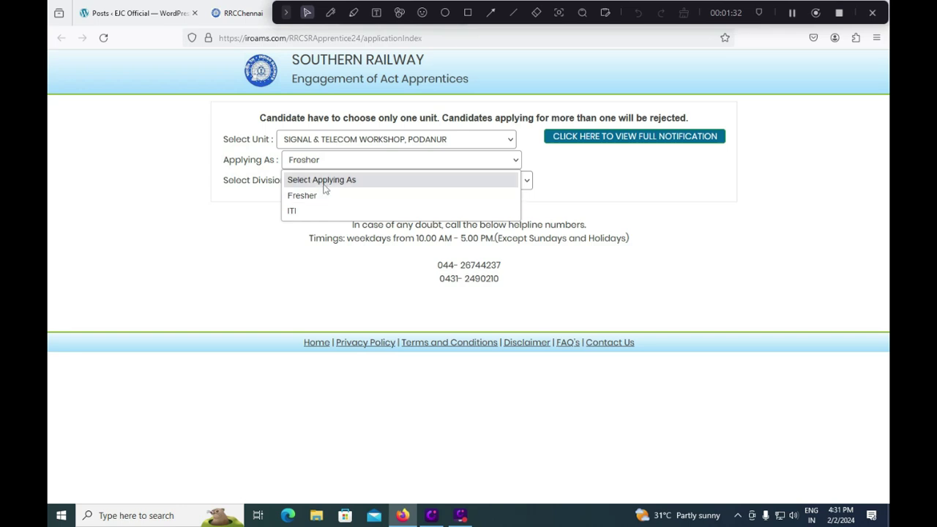
click(317, 211)
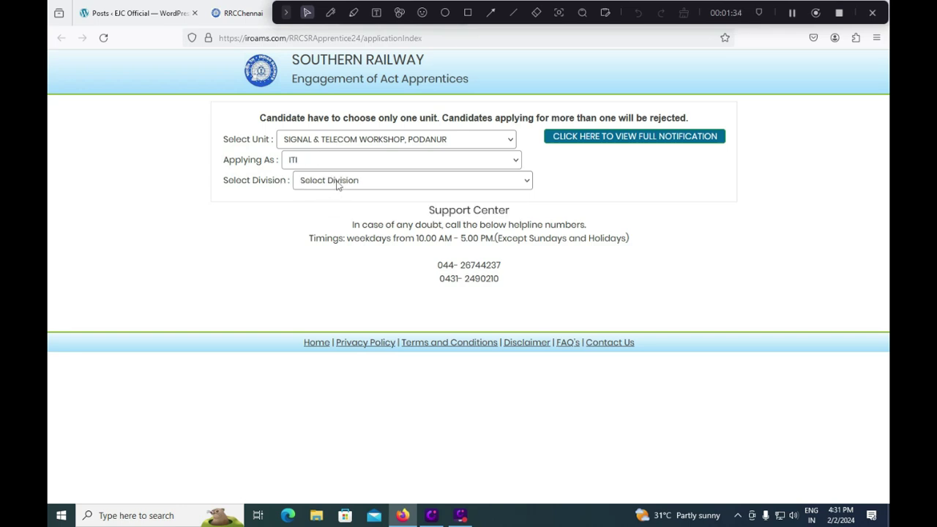
click(344, 183)
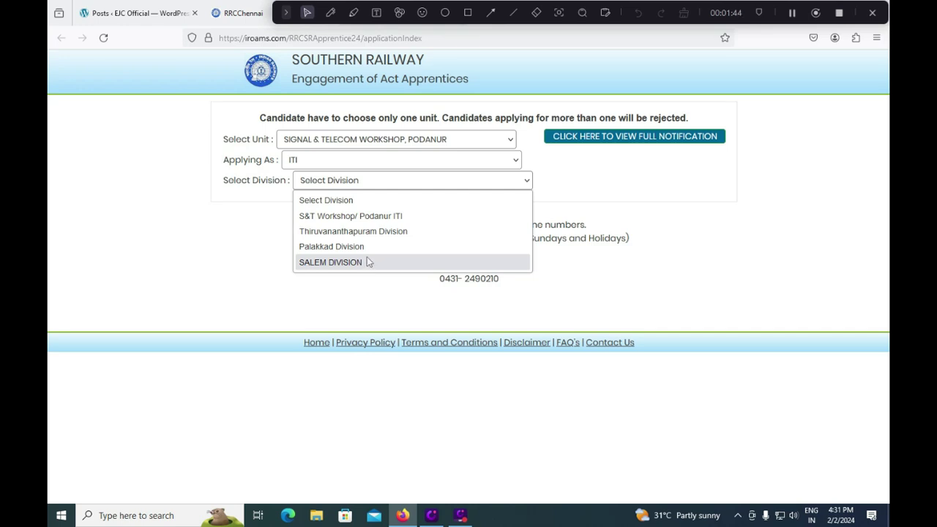
- Select SALEM DIVISION and the COPA trade, then proceed to the confirmation prompt
click(368, 262)
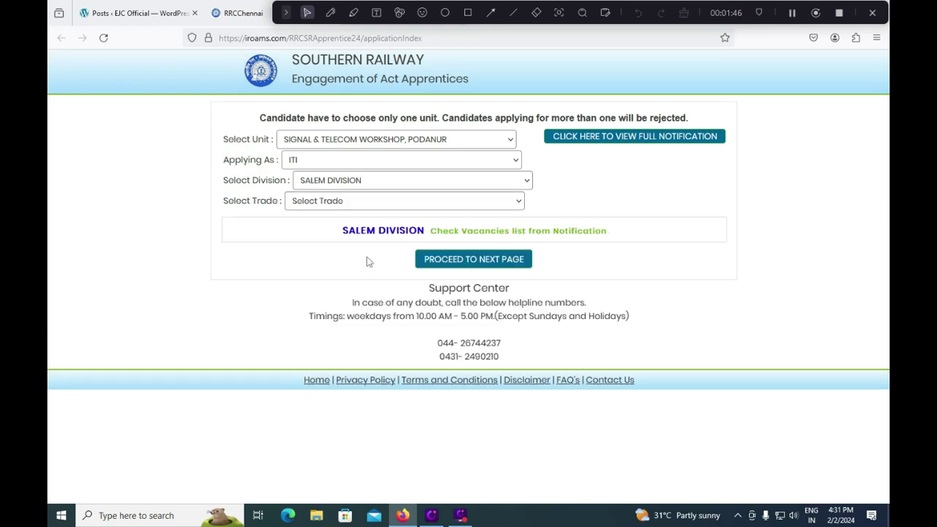
click(357, 202)
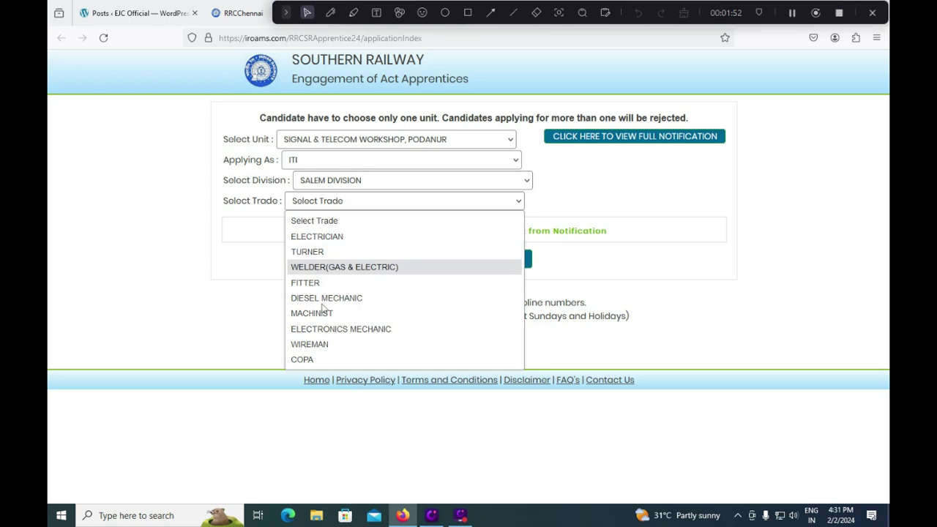
click(313, 358)
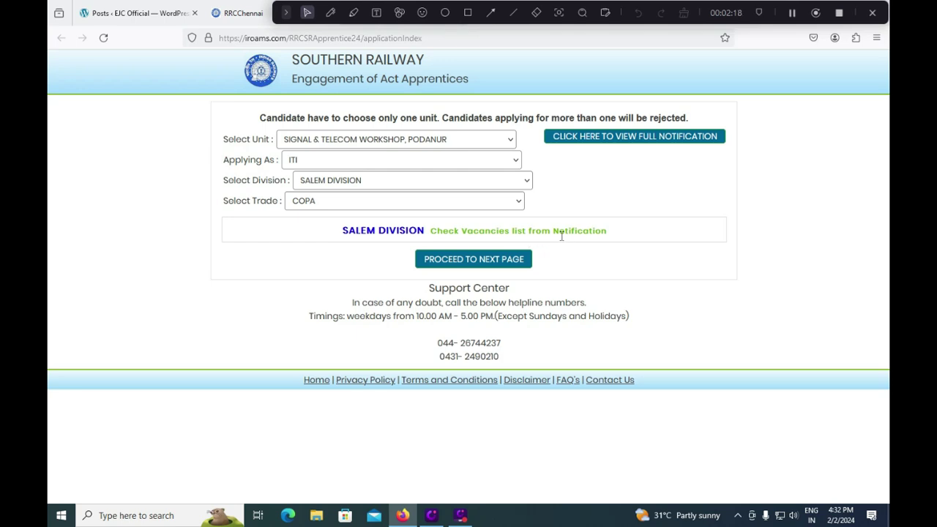
click(482, 262)
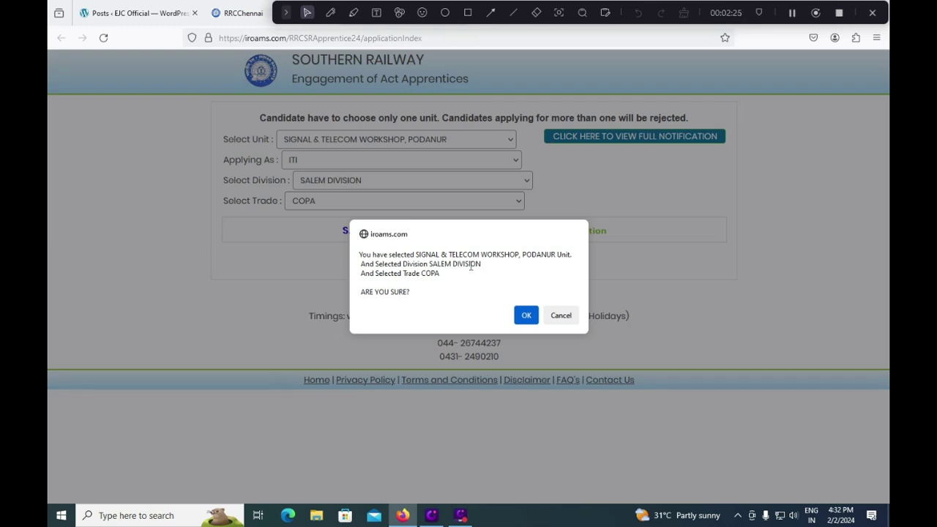
- Confirm the Podanur/Salem/COPA choices, tick 'Yes, I have the above details', and open the declaration page
click(524, 316)
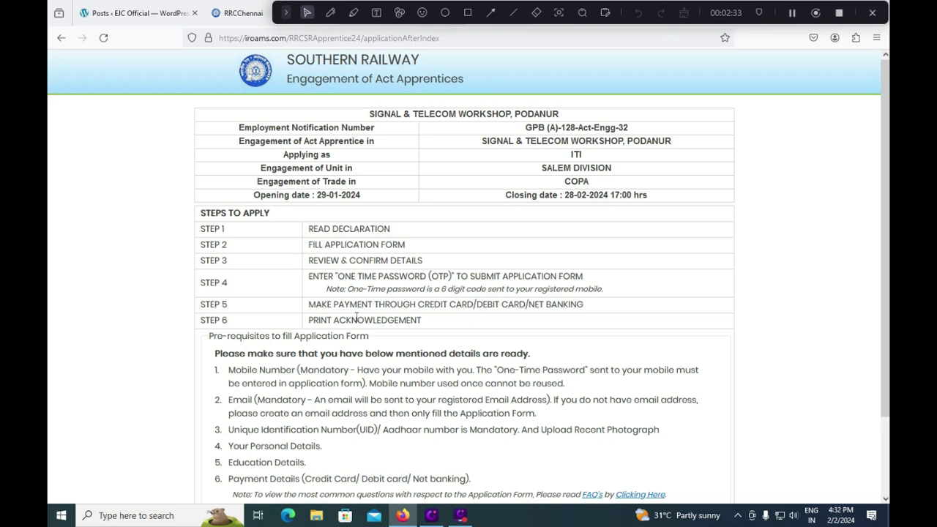
drag(319, 227, 366, 320)
click(435, 282)
scroll(434, 283, down, 2)
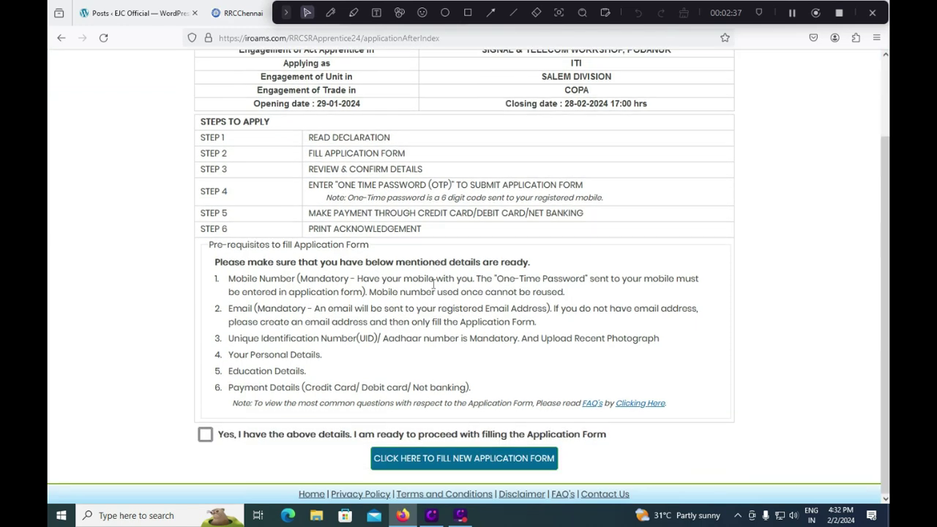
click(205, 434)
click(468, 13)
mouse_move(358, 433)
mouse_down()
mouse_move(442, 482)
mouse_move(590, 481)
mouse_move(573, 478)
mouse_up()
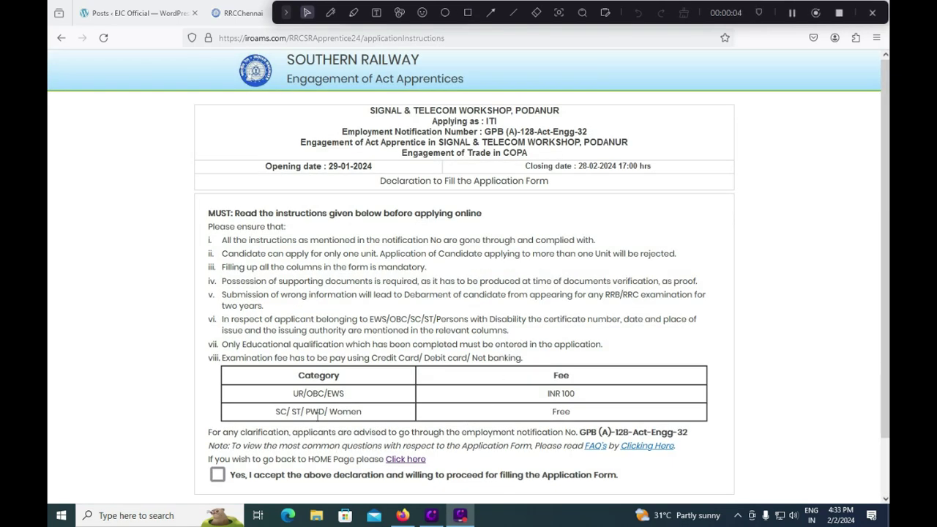
- Accept the declaration and proceed to the application form's Personal Details page
drag(277, 411, 583, 414)
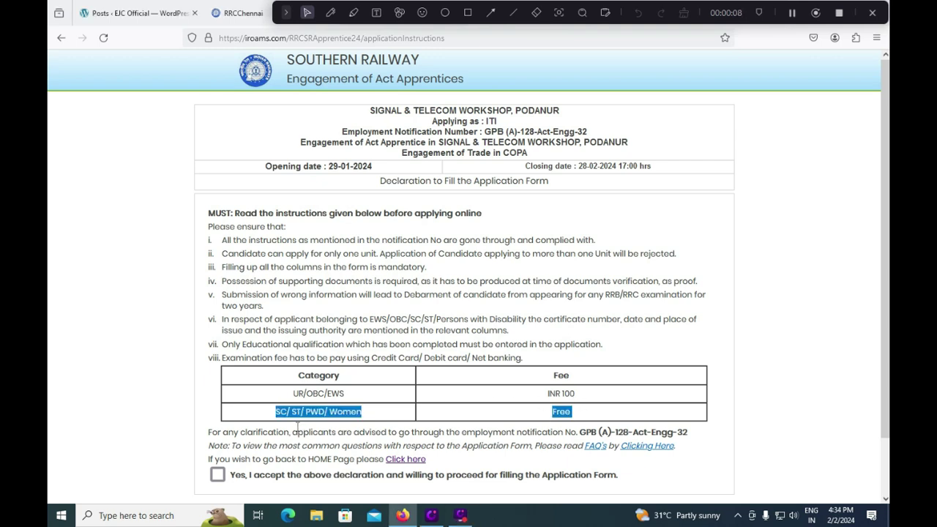
click(217, 475)
scroll(450, 422, down, 1)
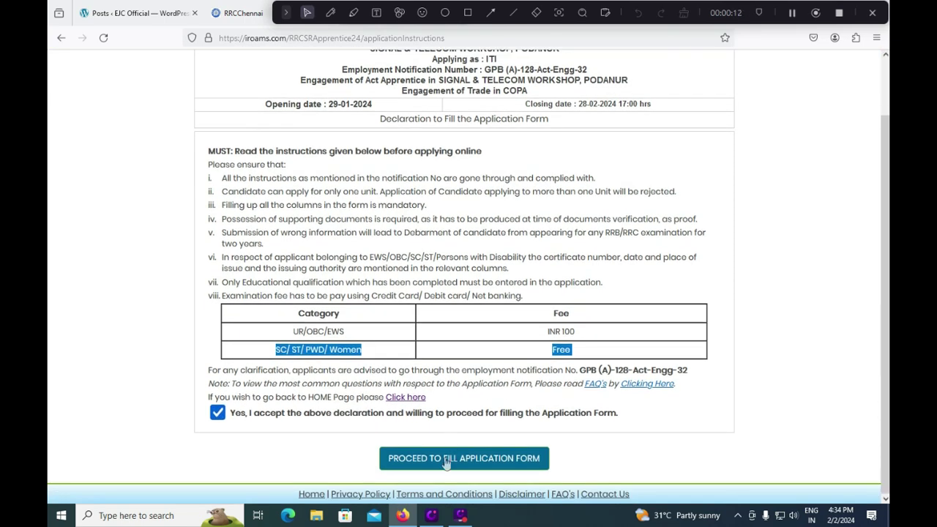
click(445, 463)
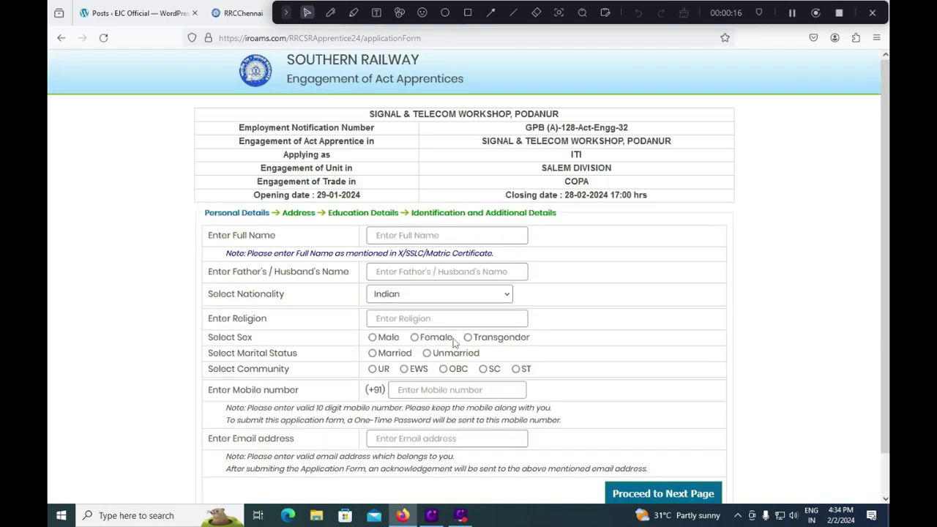
- Enter the applicant's full name and father's name, keeping Indian as nationality
click(442, 238)
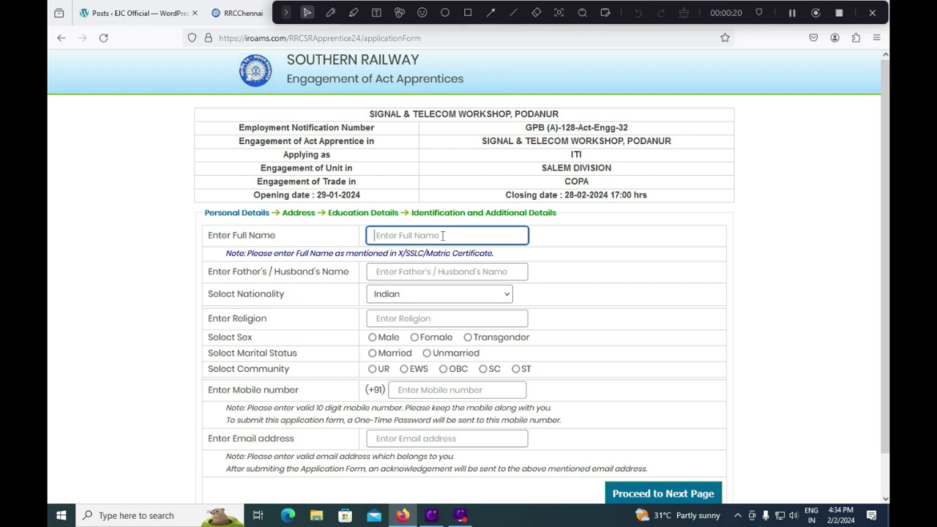
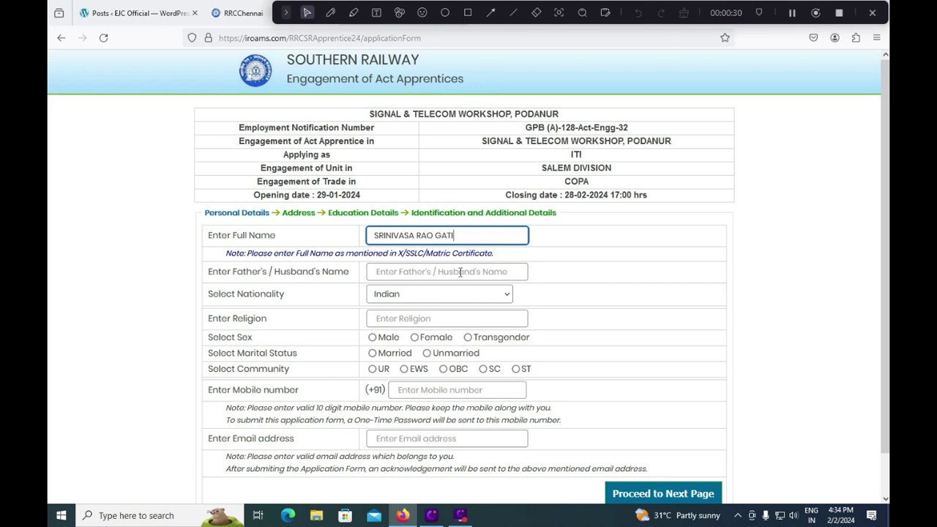
click(460, 272)
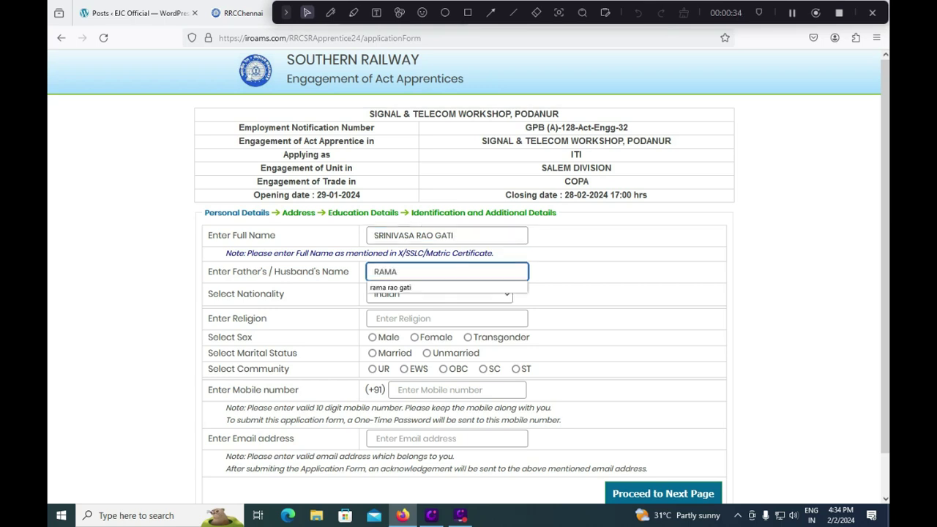
click(330, 299)
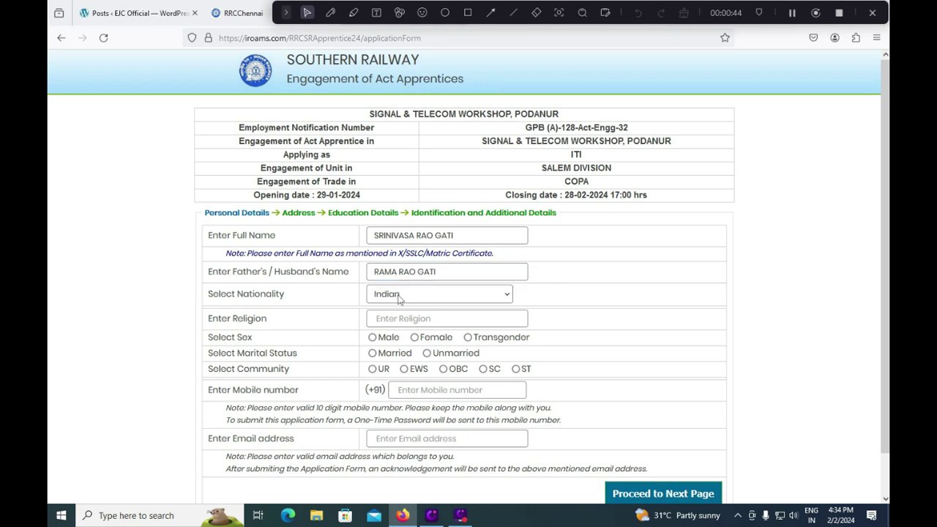
click(407, 296)
click(336, 313)
- Set religion to HINDU, gender Male, marital status Unmarried, and community UR
click(412, 318)
text(HINDU)
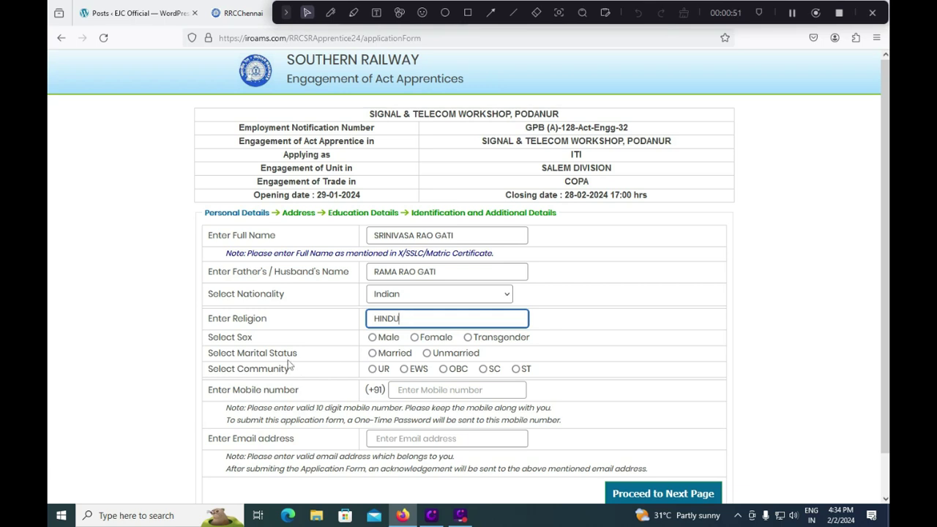
click(373, 339)
click(373, 338)
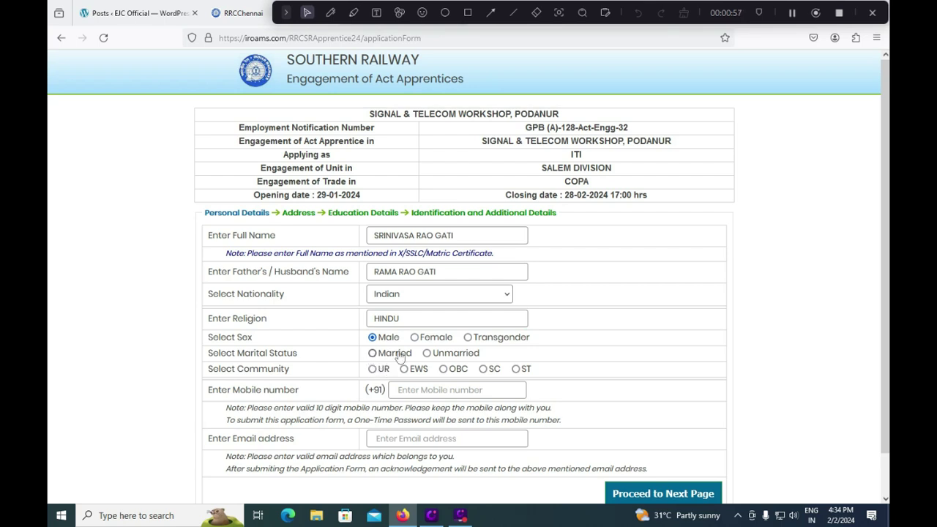
click(427, 353)
click(374, 370)
- Fill in the applicant's mobile number and e-mail address
click(421, 391)
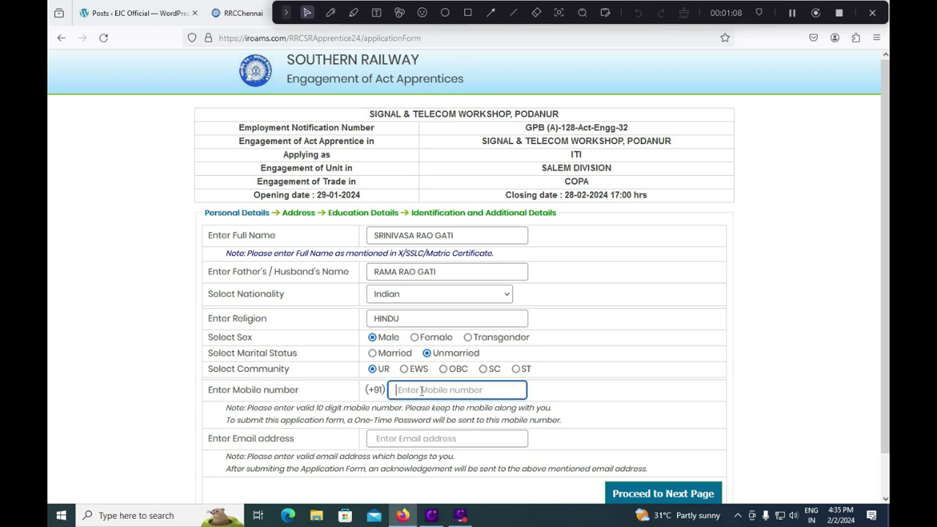
text(9999999999)
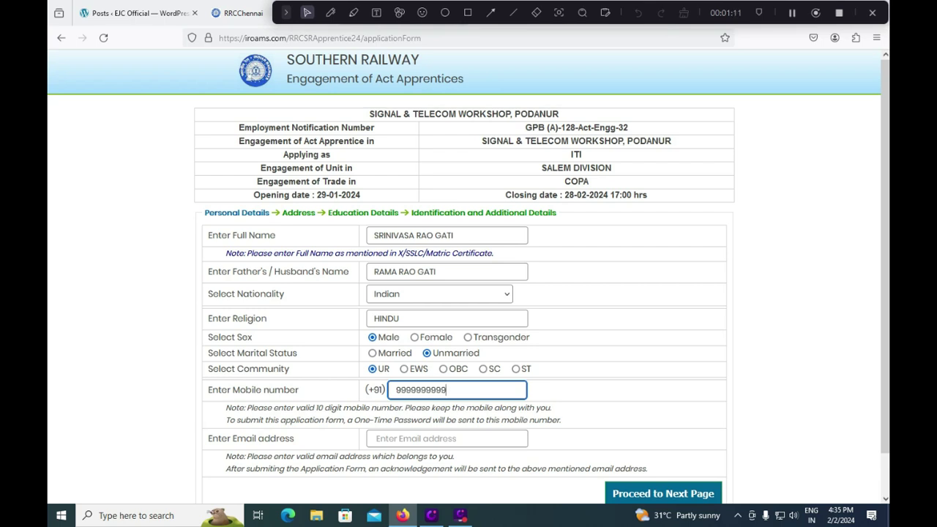
click(408, 439)
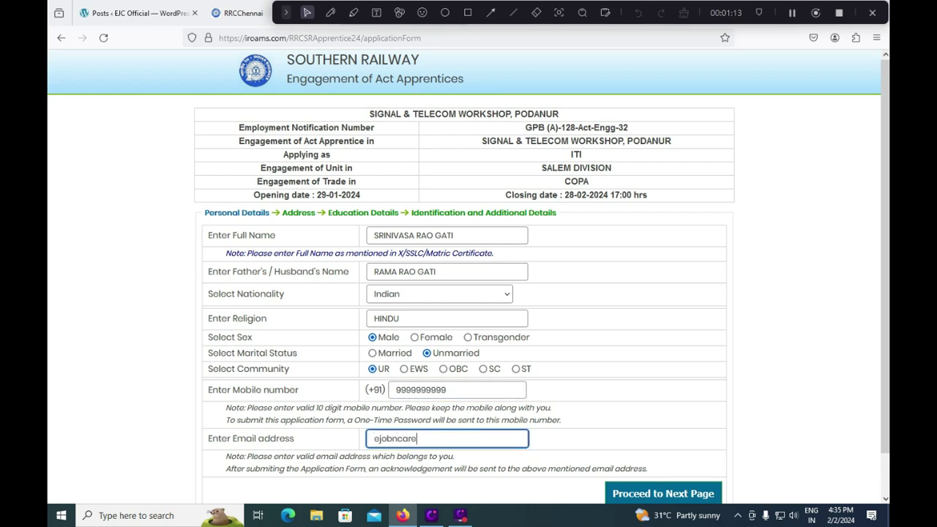
scroll(432, 440, down, 1)
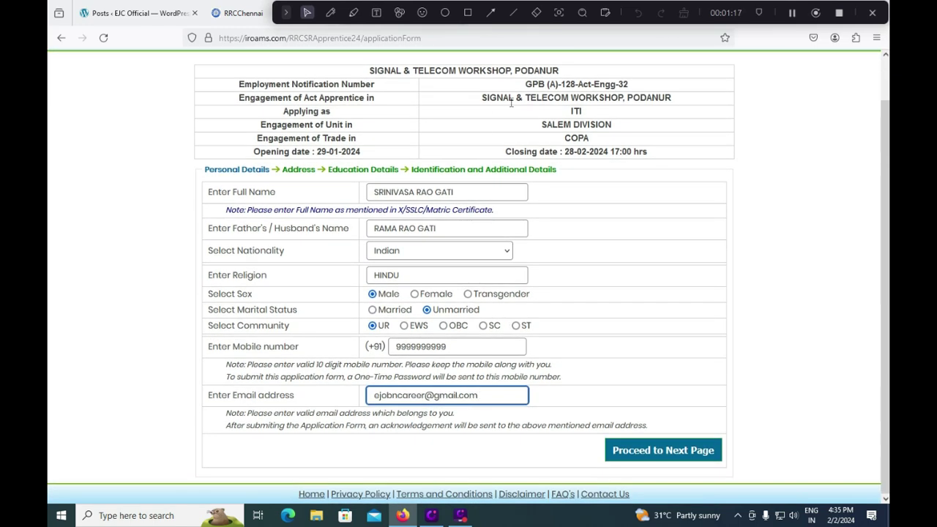
- Enlarge the communication address box and enter the address
click(468, 12)
mouse_move(588, 435)
mouse_down()
mouse_move(666, 469)
mouse_move(748, 472)
mouse_move(734, 469)
mouse_up()
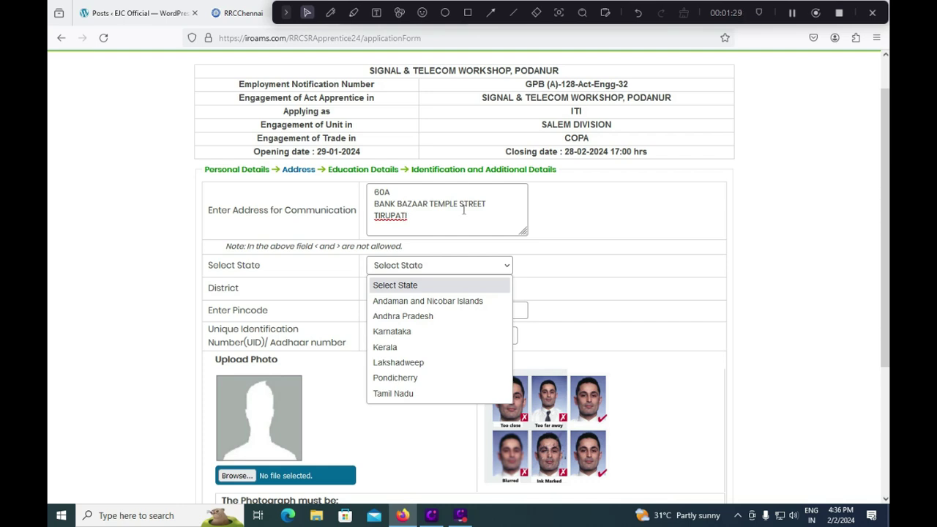
click(523, 231)
mouse_move(523, 232)
mouse_down()
mouse_move(549, 281)
mouse_move(508, 208)
mouse_move(527, 238)
mouse_up()
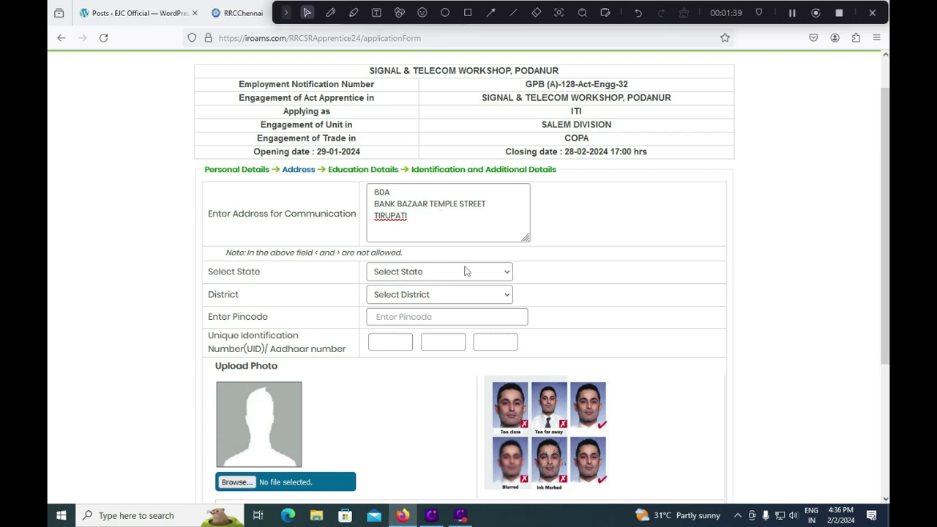
- Select Andhra Pradesh as the state and Chittoor as the district
click(508, 276)
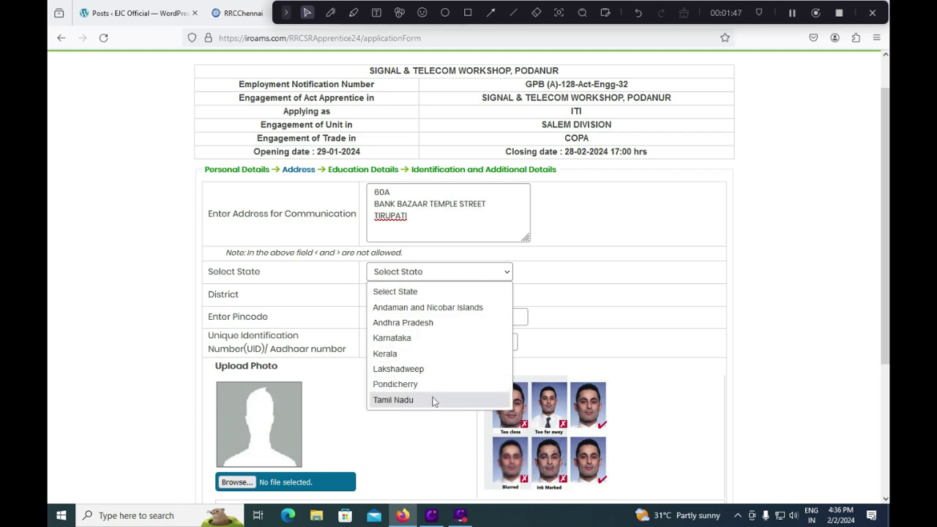
click(414, 322)
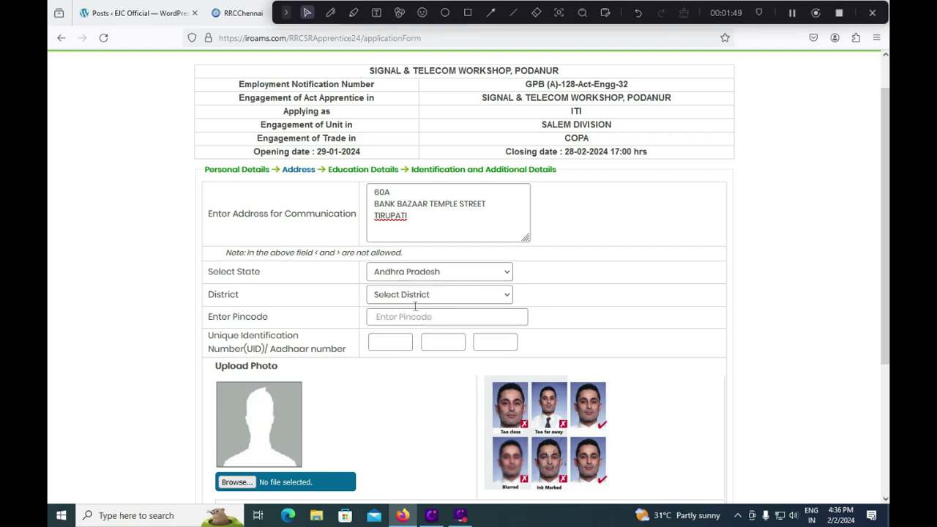
click(412, 300)
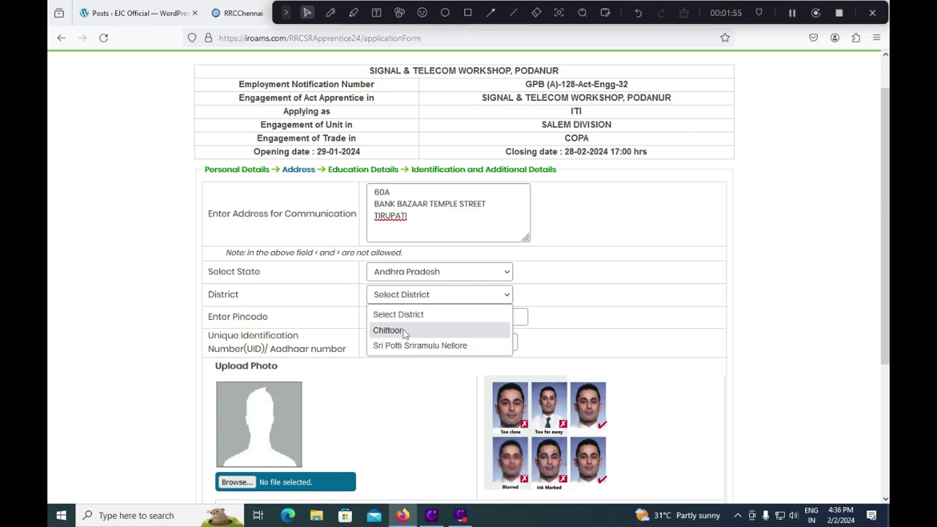
click(403, 331)
- Enter the address pincode, correcting a mistyped digit
click(408, 320)
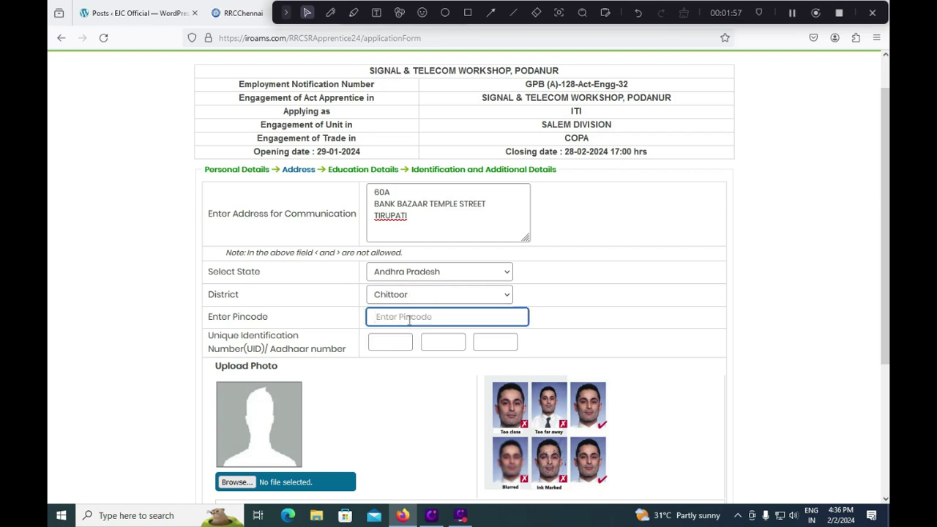
text(524011)
click(313, 352)
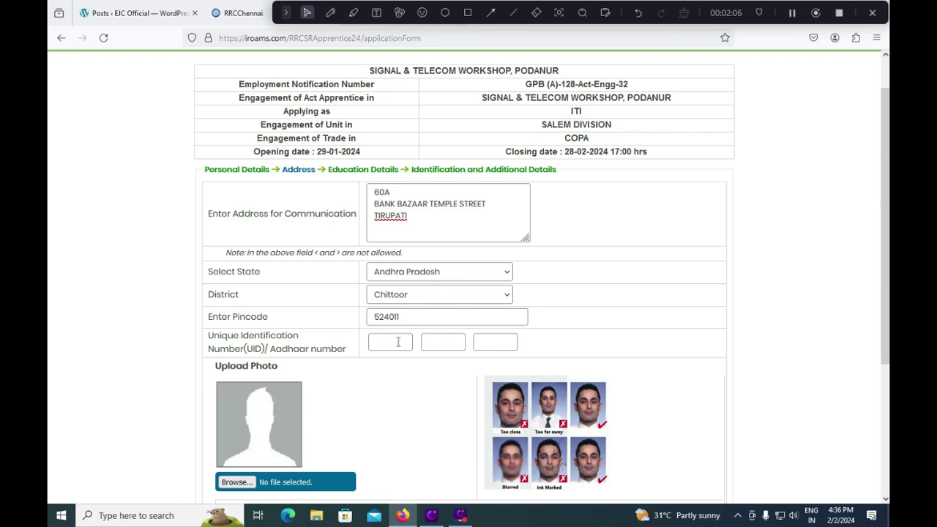
click(398, 342)
scroll(455, 341, down, 1)
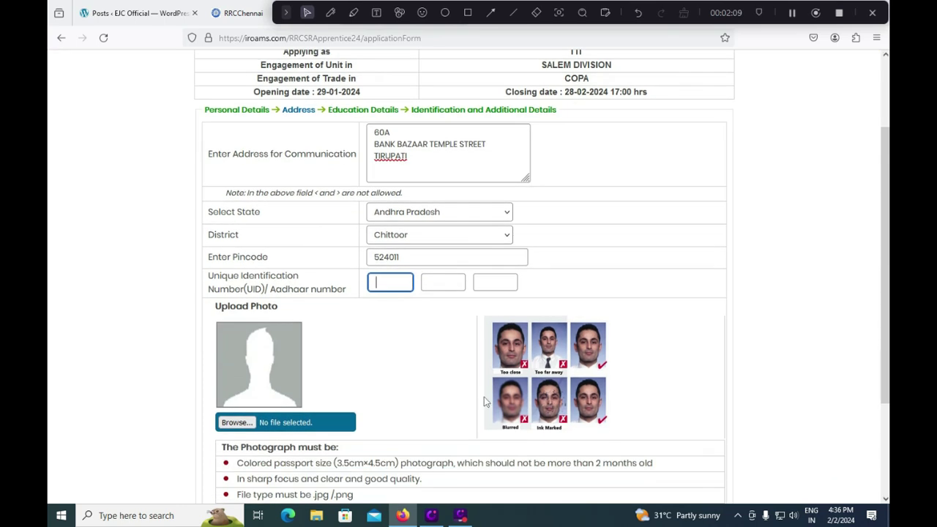
scroll(489, 394, down, 1)
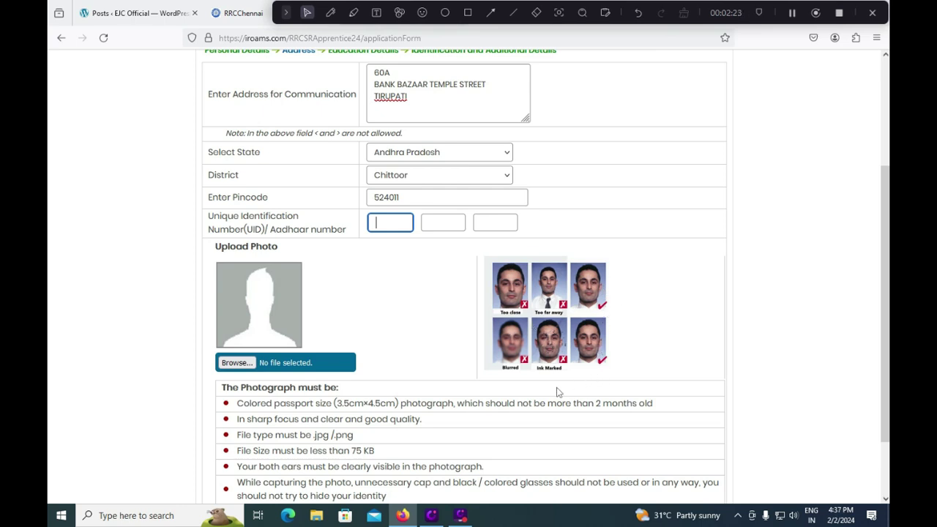
click(236, 363)
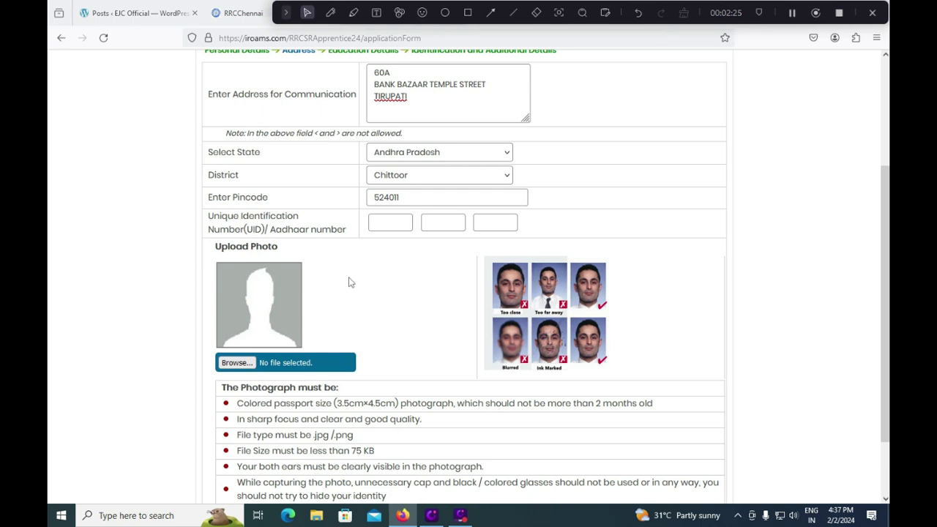
click(639, 155)
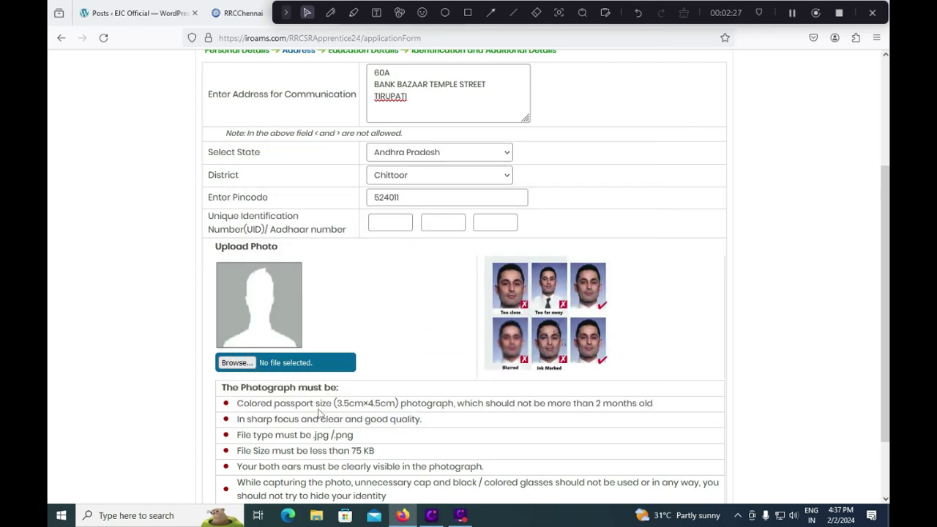
scroll(333, 417, down, 1)
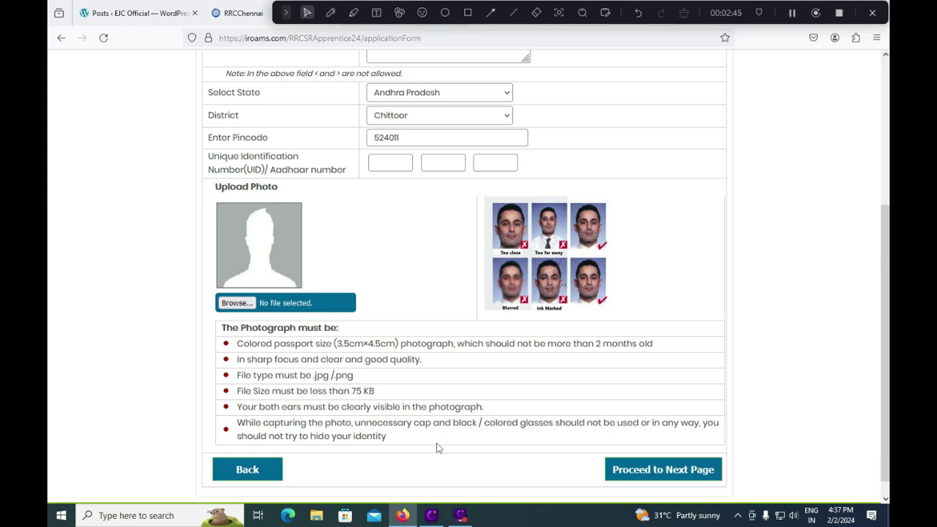
scroll(432, 437, down, 1)
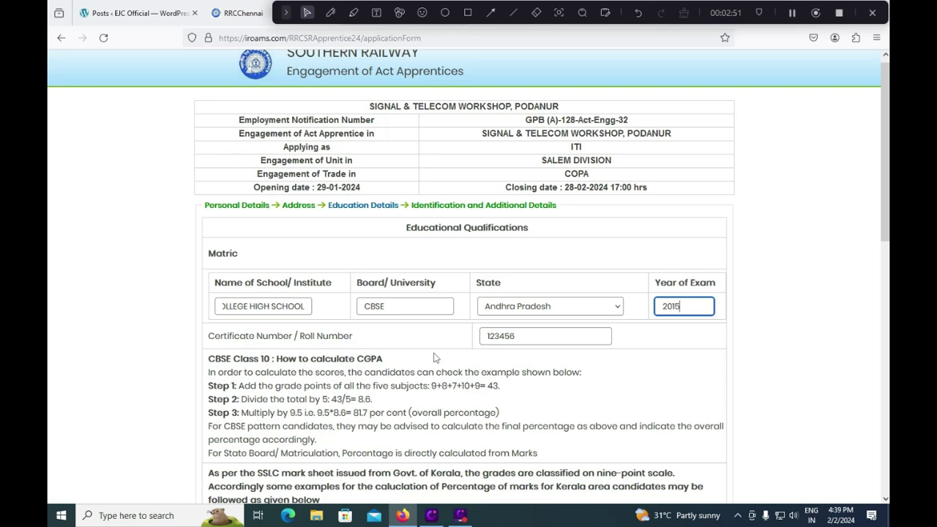
- Review the Matric school and CBSE board entries, keep Andhra Pradesh, and check exam year 2015
click(284, 306)
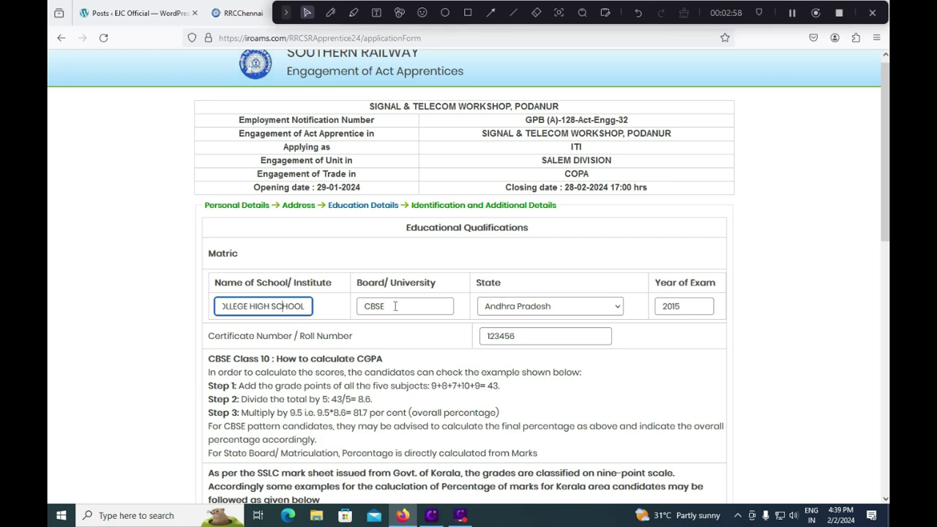
click(396, 306)
click(538, 308)
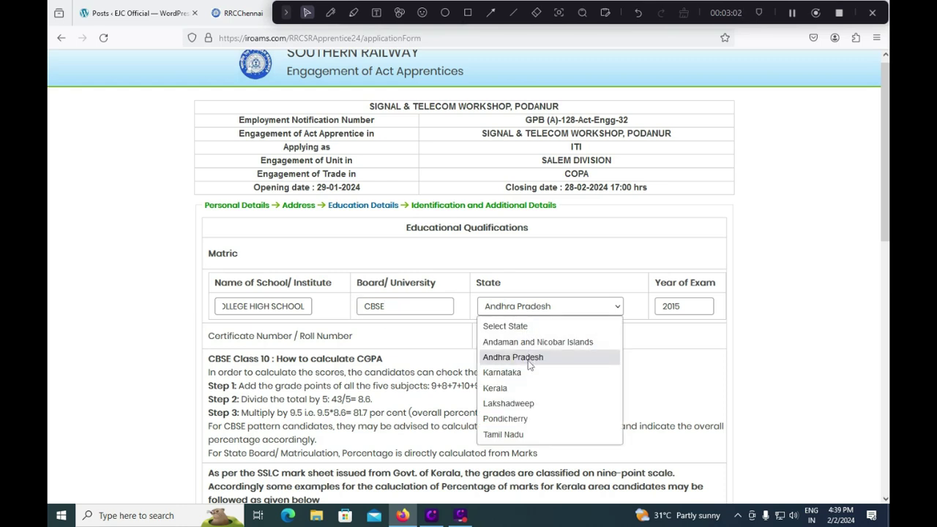
click(692, 306)
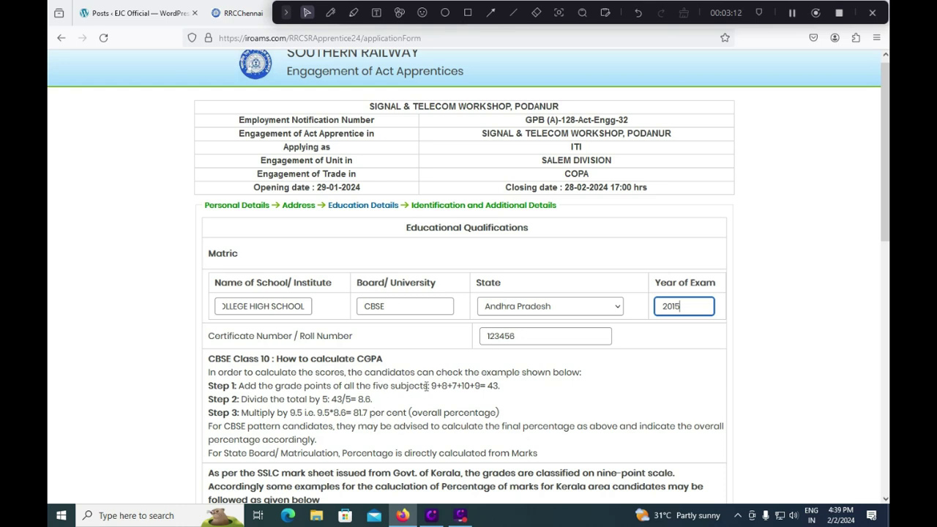
drag(431, 386, 501, 386)
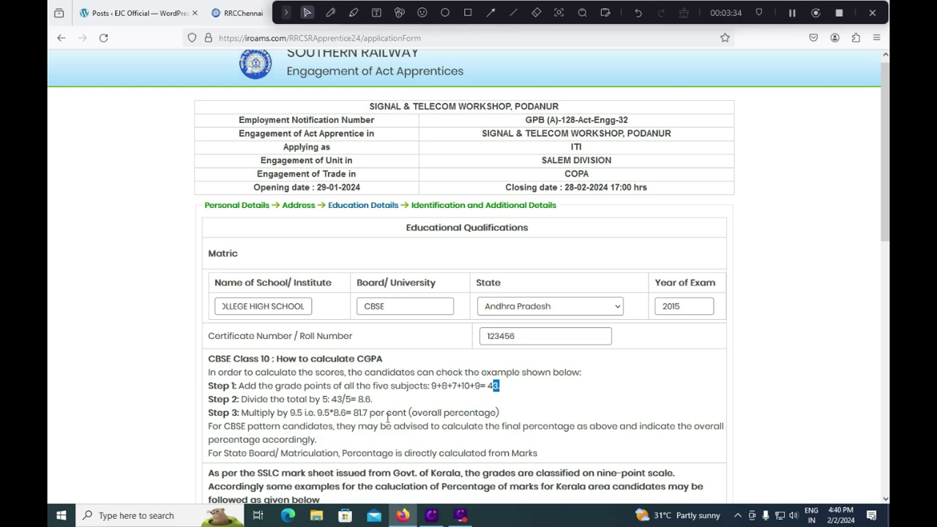
- Scroll past the CBSE CGPA conversion example to the Matric percentage/grade field
scroll(387, 419, down, 2)
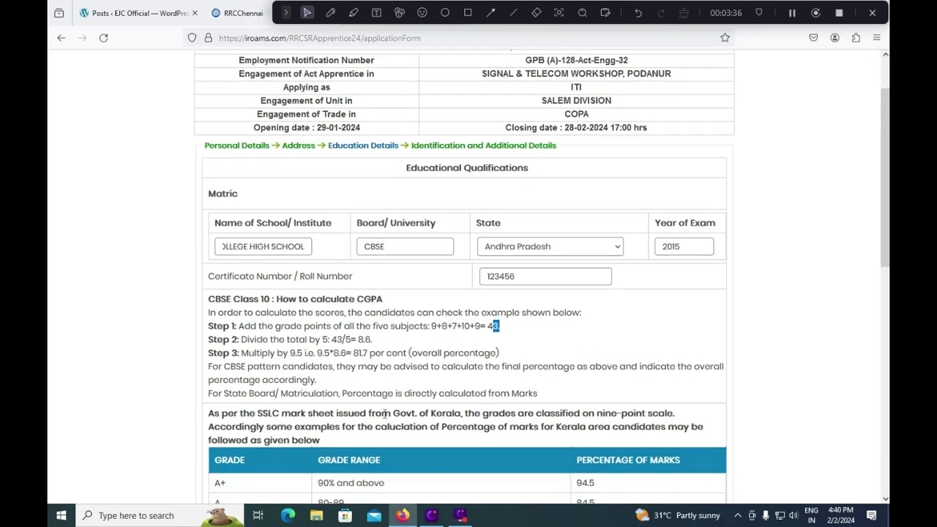
click(357, 299)
drag(208, 299, 255, 300)
click(255, 353)
scroll(422, 425, down, 1)
scroll(423, 424, down, 3)
scroll(560, 413, down, 4)
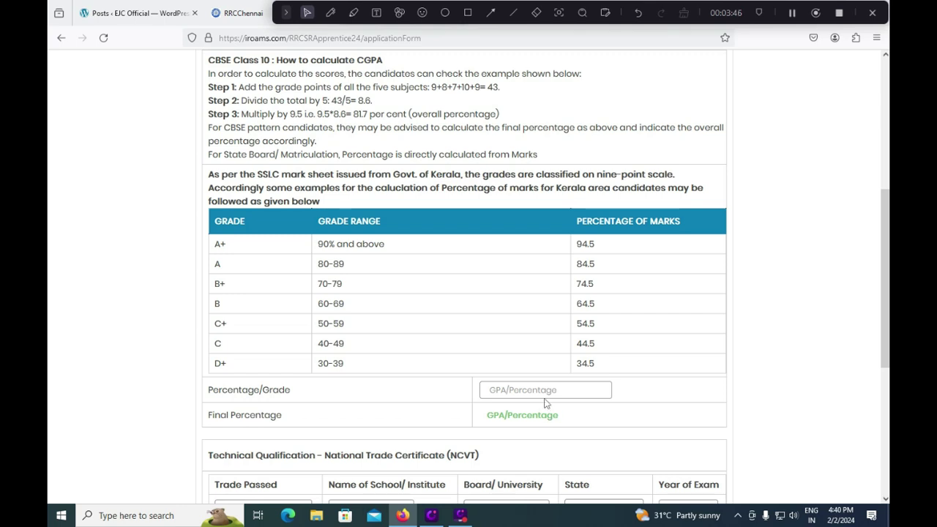
- Enter 8.5 as the Matric grade so Final Percentage shows 80.75
click(524, 396)
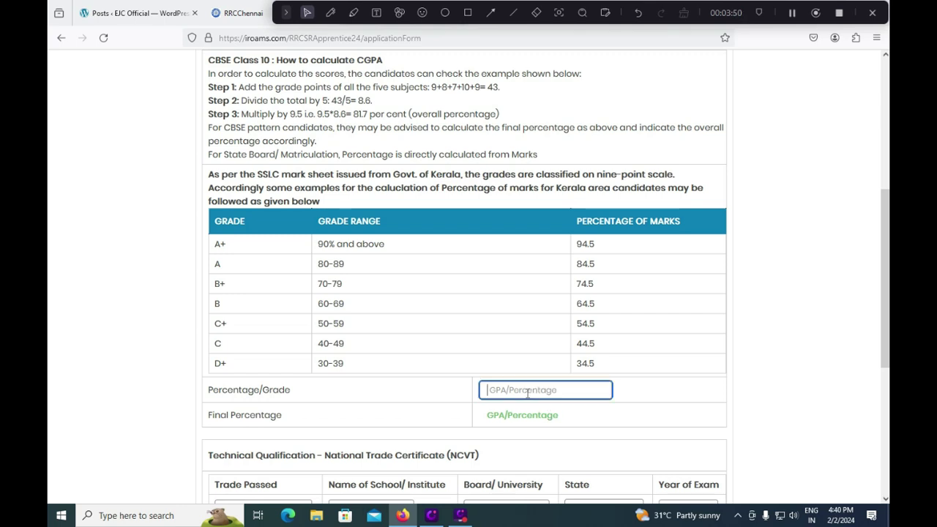
scroll(573, 375, up, 2)
scroll(570, 376, down, 2)
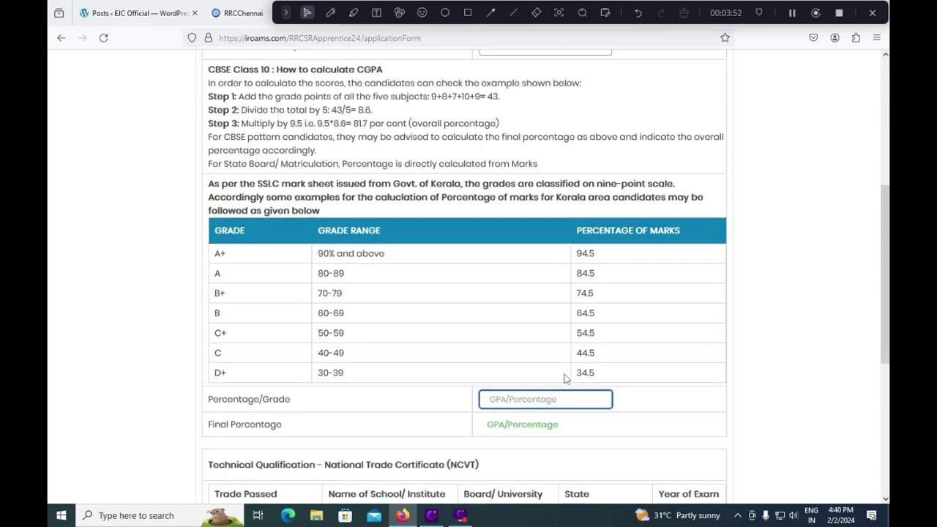
text(85)
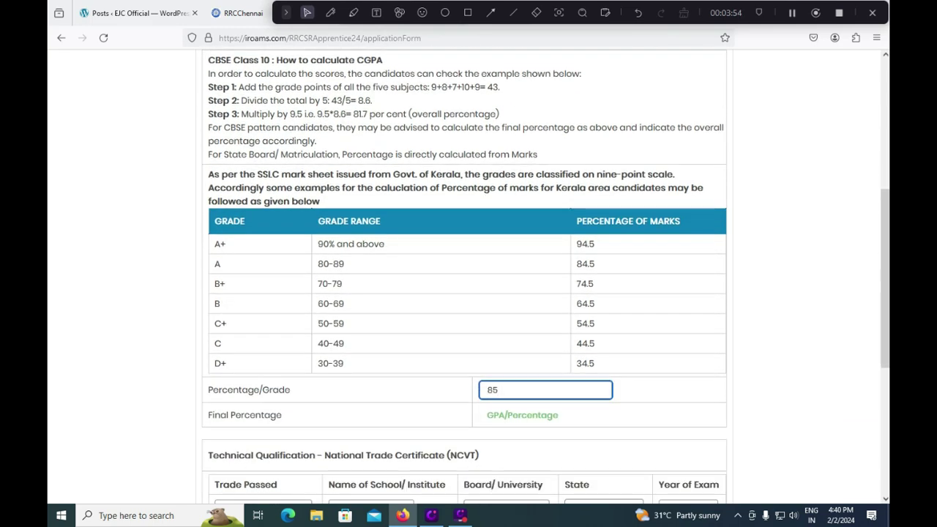
key(BackSpace)
text(.5)
click(533, 417)
click(418, 411)
scroll(513, 413, down, 2)
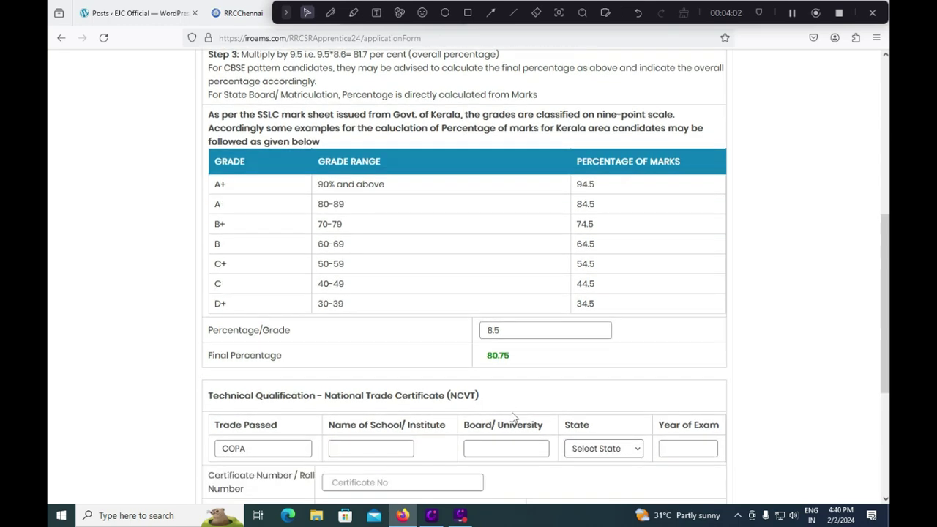
scroll(493, 405, down, 2)
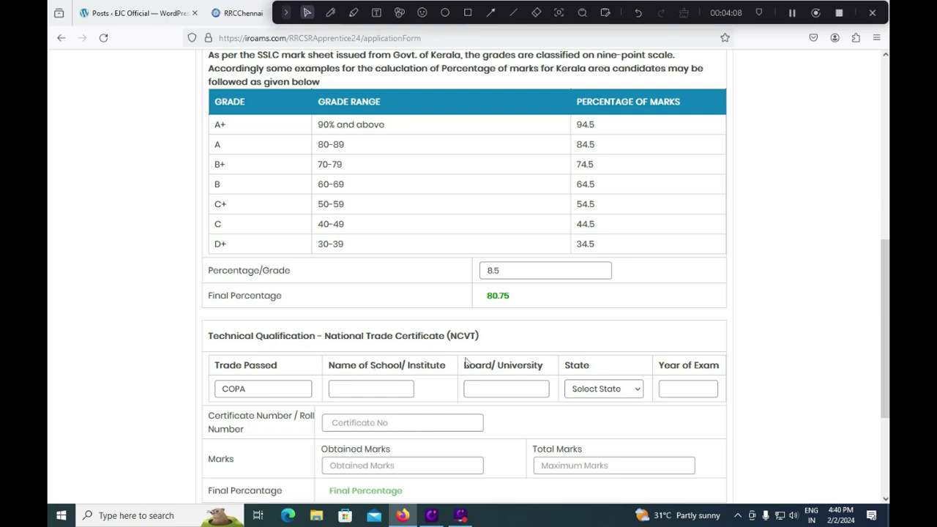
- Enter NCVT board TIRUPATIITI, state Andhra Pradesh, exam year 2020, and the certificate number
click(469, 389)
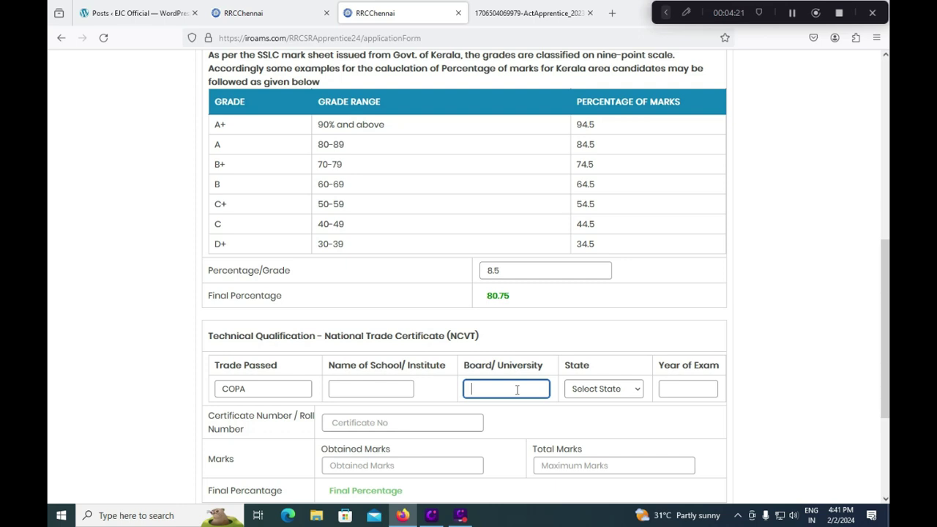
text(TIRUPATITITI)
click(615, 389)
click(608, 289)
click(709, 394)
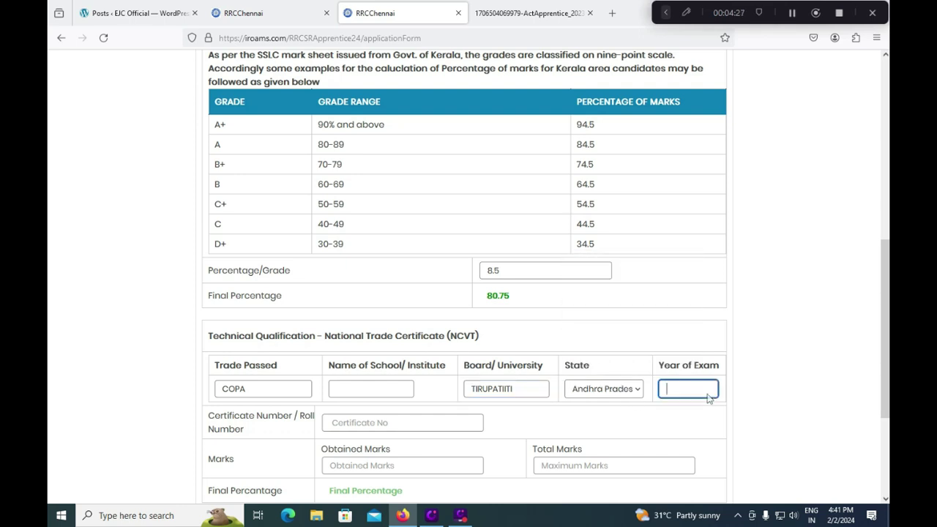
text(2020)
click(370, 417)
text(123451)
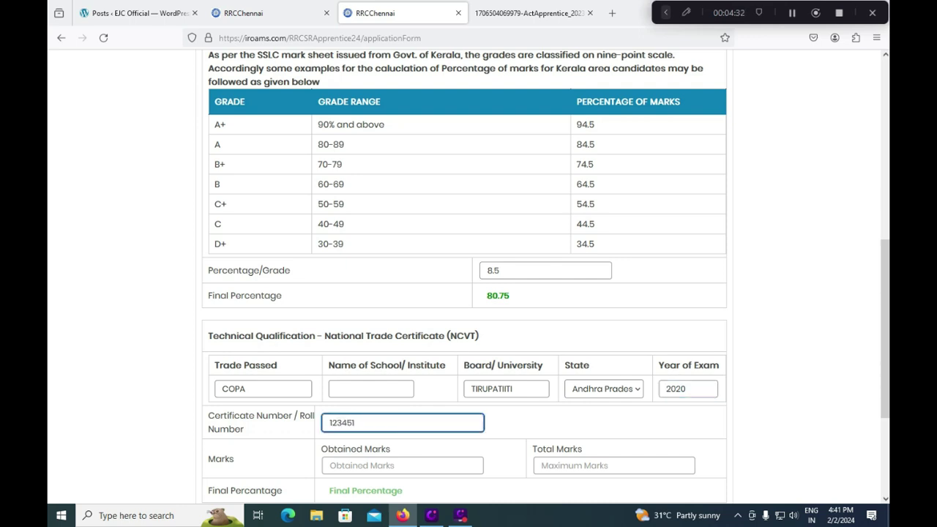
- Enter NCVT total marks 1400 and obtained marks 1080, giving 77.14%
scroll(373, 415, down, 3)
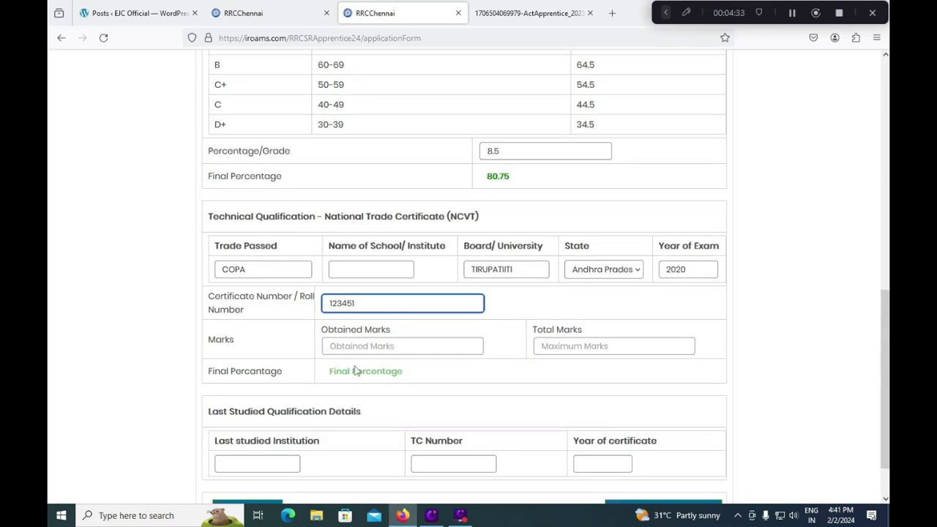
click(576, 343)
text(1400)
click(377, 348)
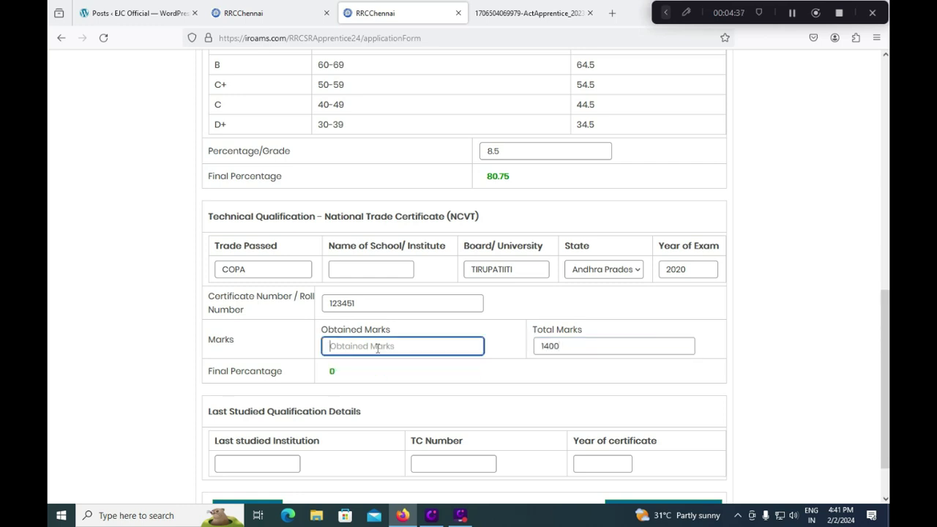
text(1080)
click(270, 345)
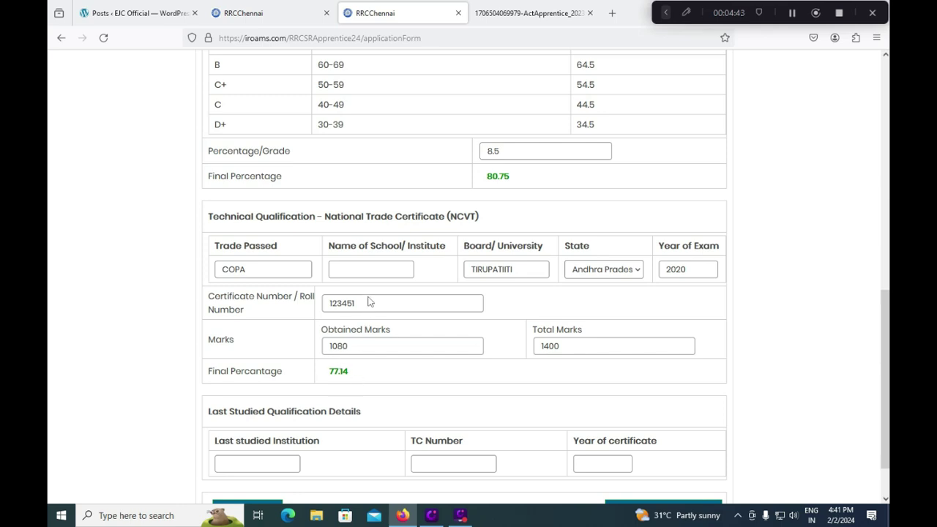
- Set the last studied qualification's Year of certificate to 2020 and continue to the next page
scroll(372, 402, down, 2)
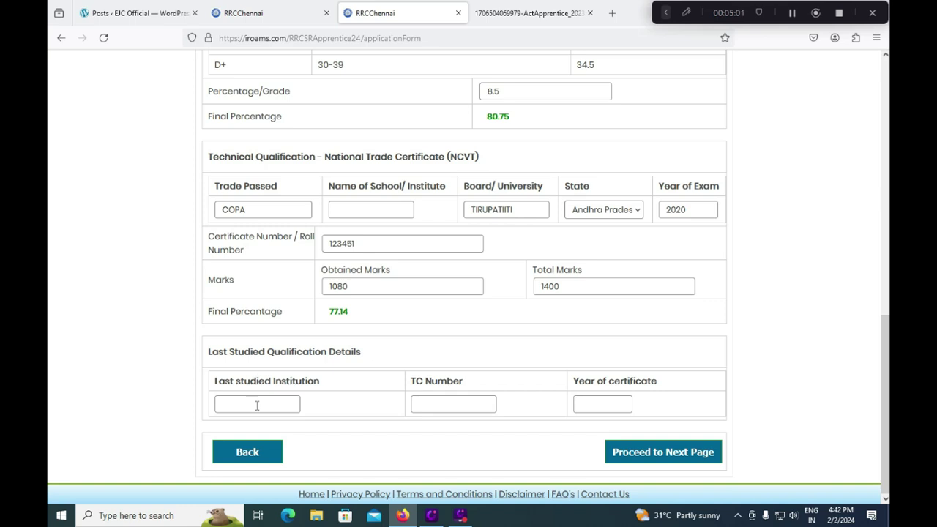
click(257, 406)
click(432, 407)
click(601, 403)
text(2020)
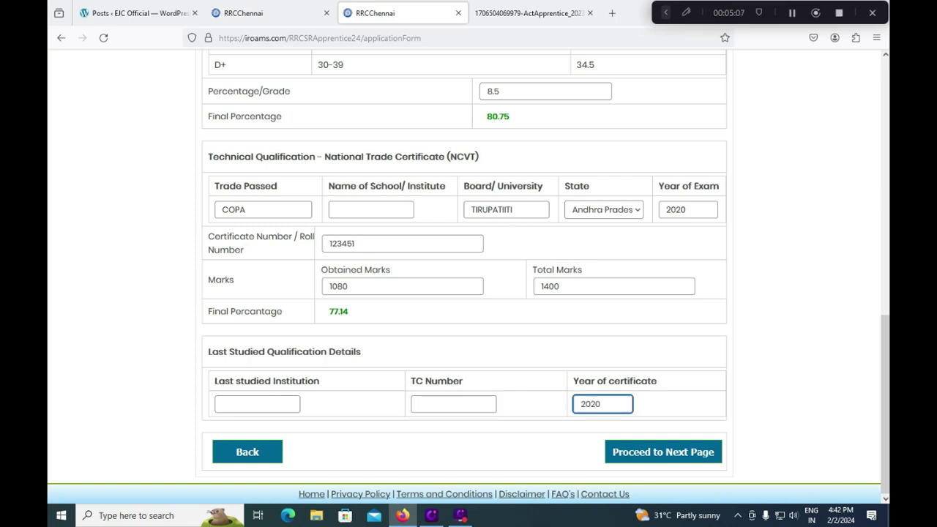
click(436, 402)
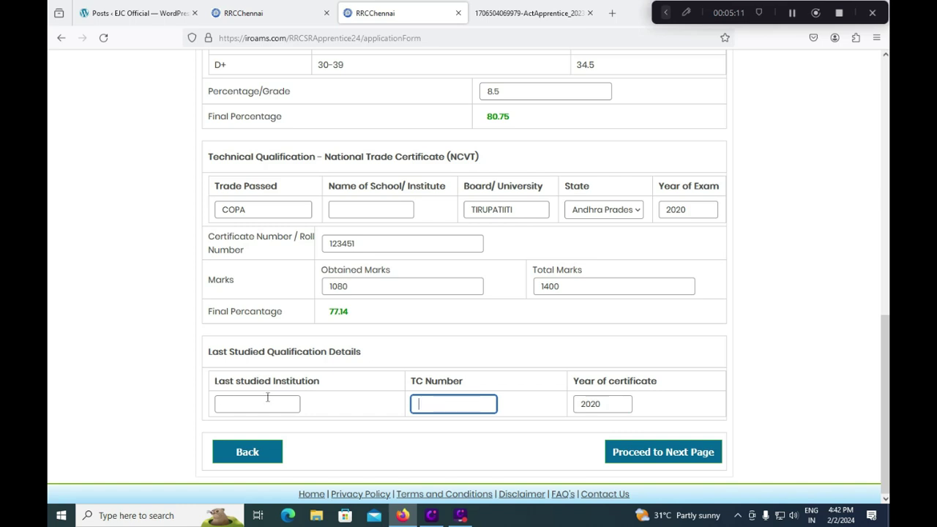
click(641, 451)
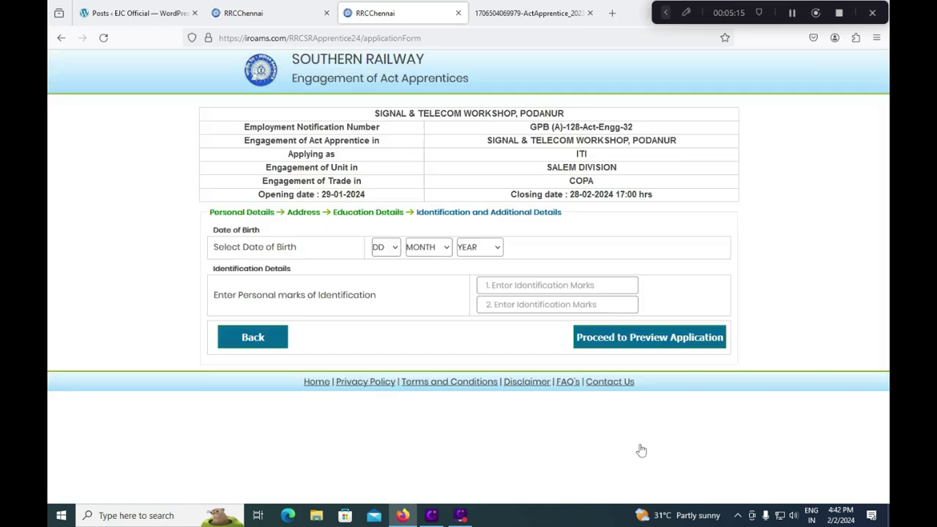
- Set the date of birth to 01 January 2001 in the DD/MONTH/YEAR dropdowns
click(397, 249)
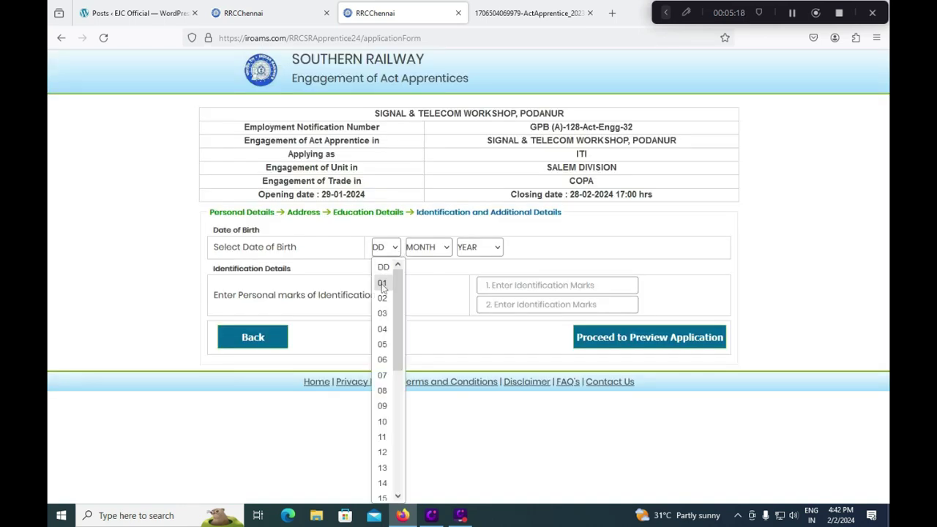
click(383, 284)
click(448, 251)
click(425, 278)
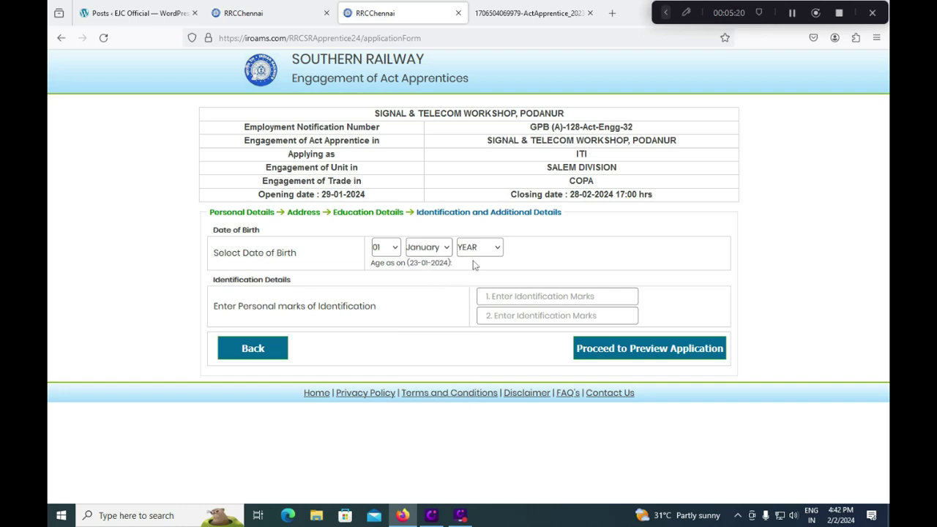
click(479, 248)
scroll(484, 293, down, 4)
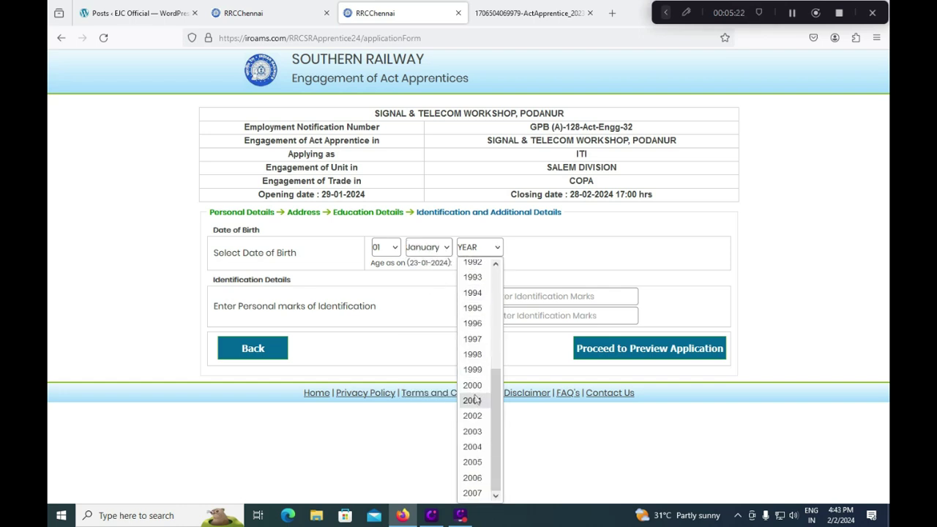
click(474, 389)
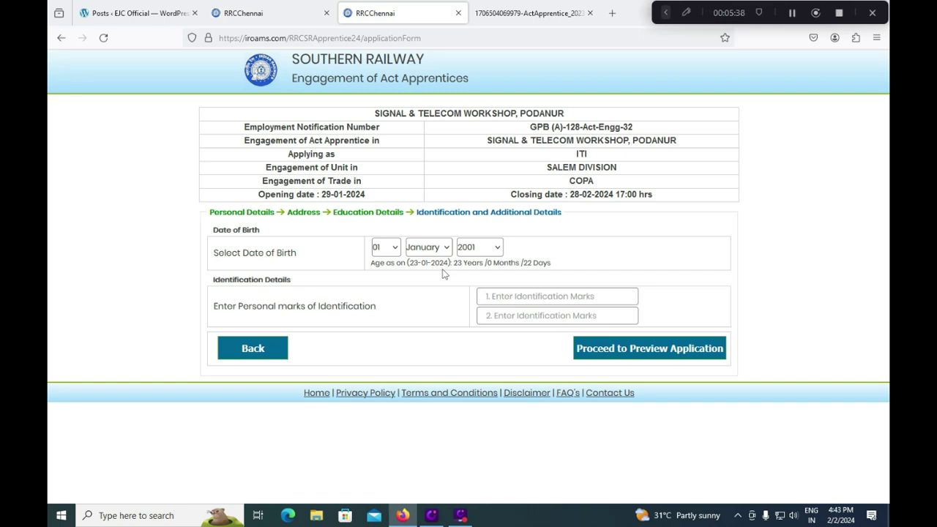
- Enter identification marks 'RIGHT HAND' and 'LEFT LEG MIDDLE' in the two mark boxes
click(514, 296)
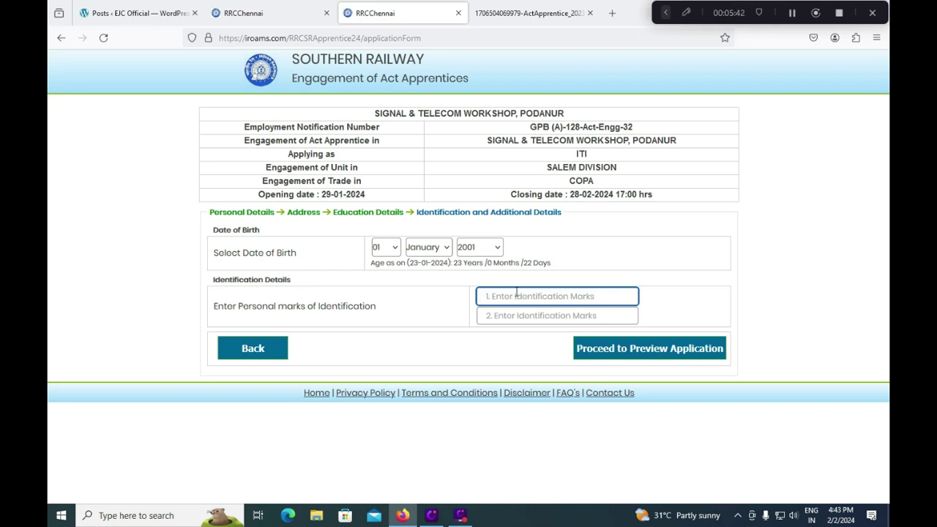
text(right)
key(BackSpace)
key(BackSpace)
key(BackSpace)
key(BackSpace)
key(BackSpace)
text(R)
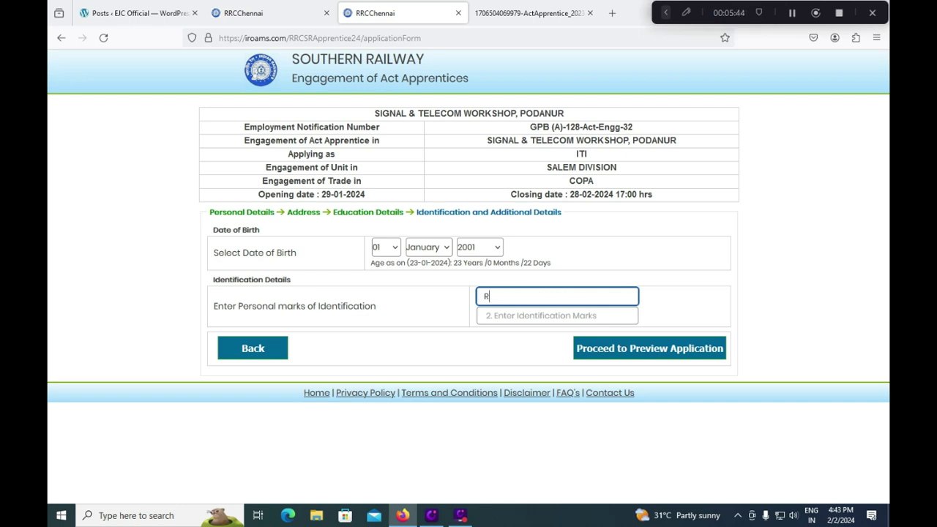
text(IGHT HAND)
click(511, 316)
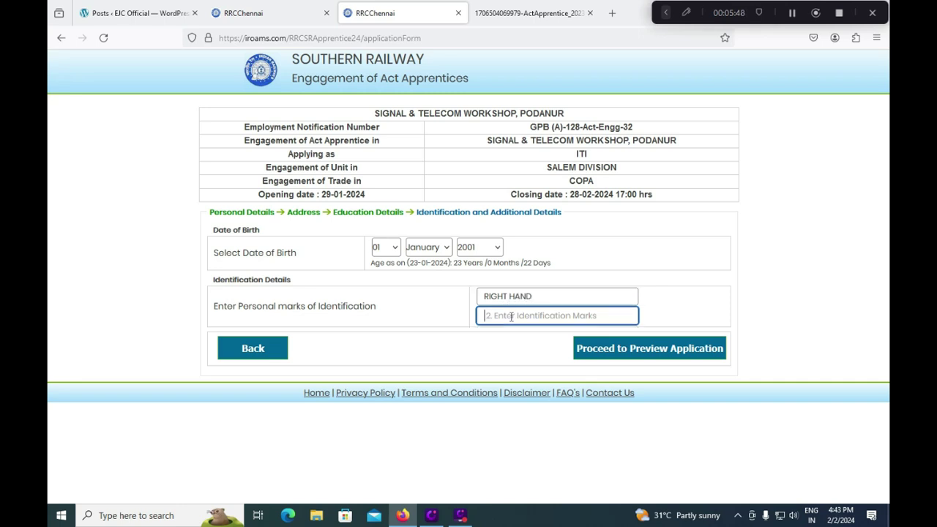
text(LEG)
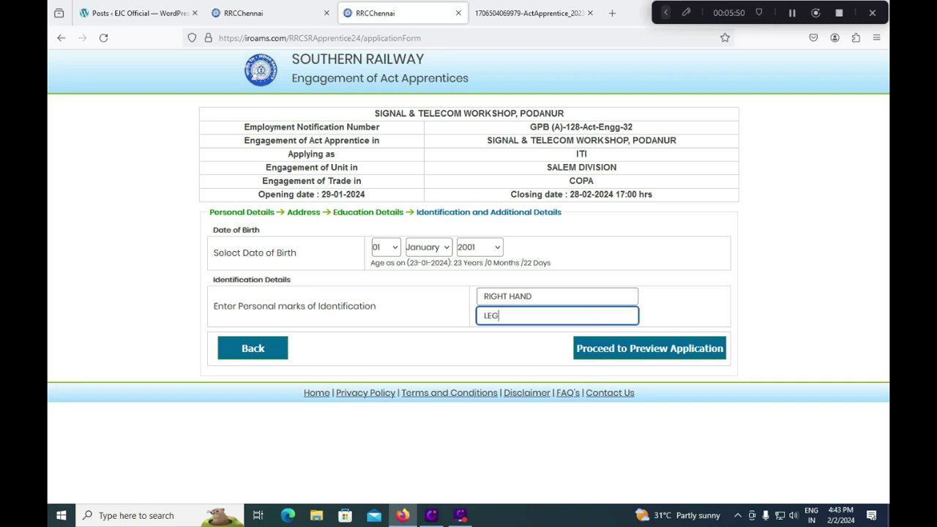
text(T)
key(BackSpace)
text(FT LEG MIDDLE)
- Open the application preview, tick the candidate's declaration and return focus to the captcha answer
click(633, 350)
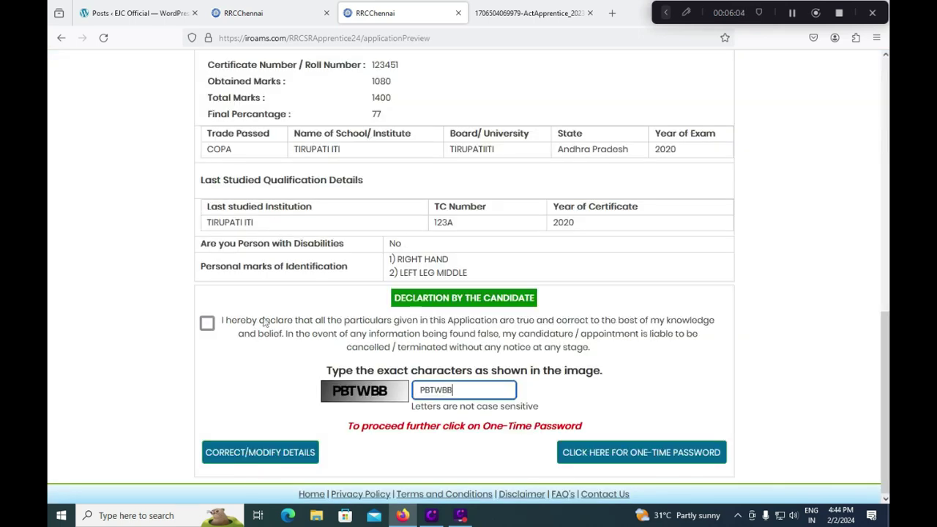
click(208, 322)
click(473, 387)
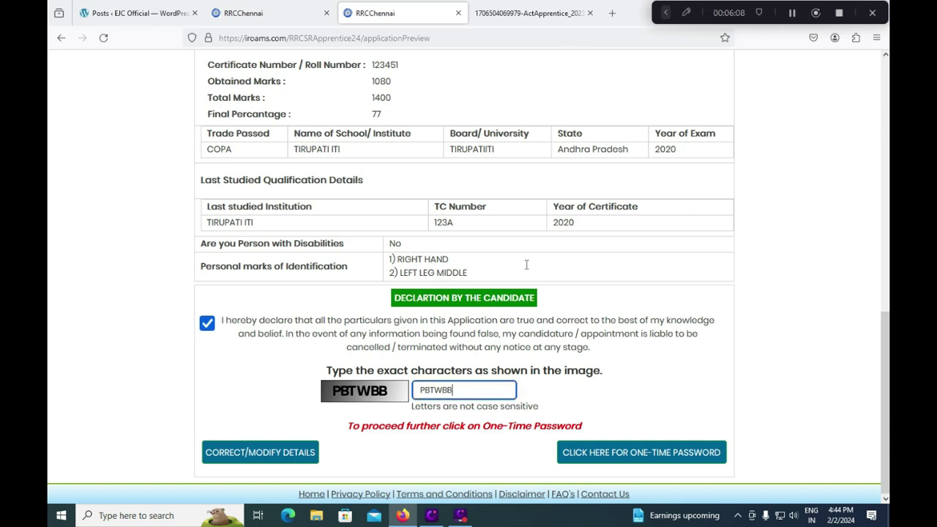
click(683, 14)
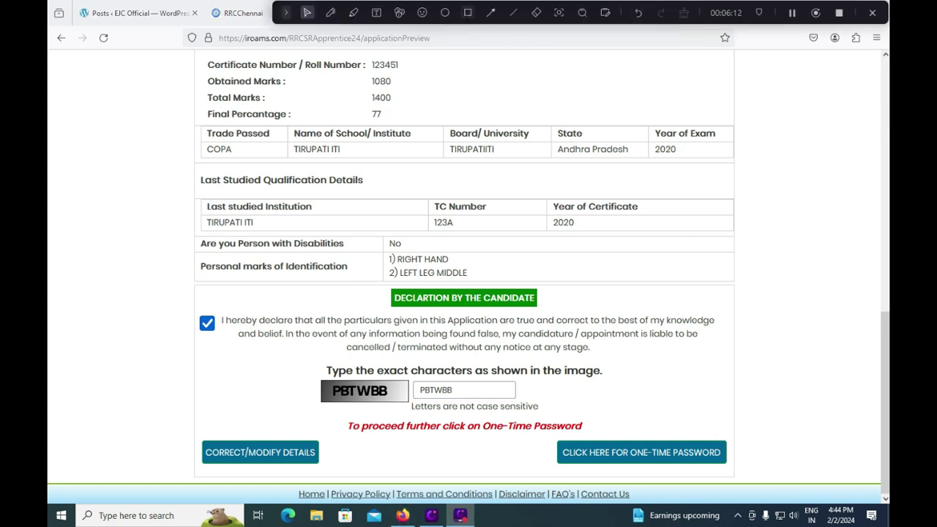
click(467, 13)
- Mark the CLICK HERE FOR ONE-TIME PASSWORD step with a red box on the preview page
mouse_move(189, 426)
mouse_down()
mouse_move(344, 480)
mouse_move(334, 474)
mouse_up()
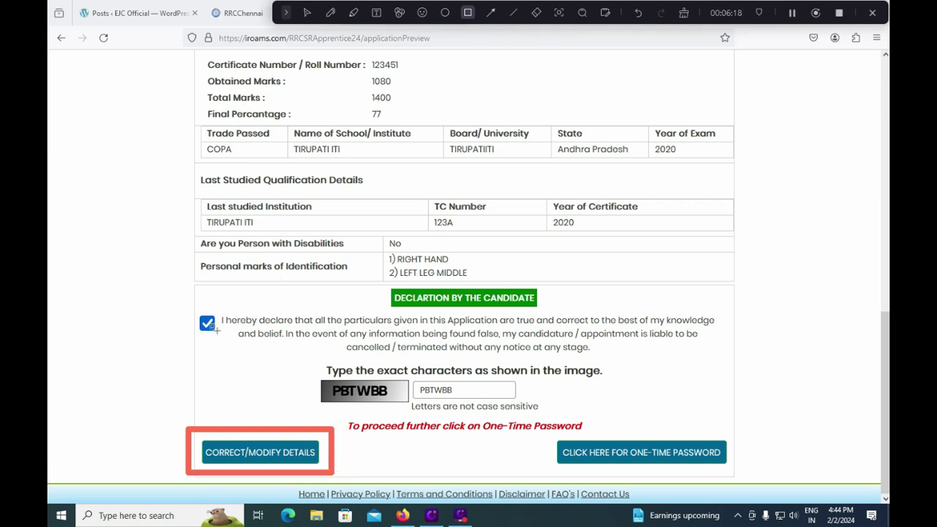
click(537, 12)
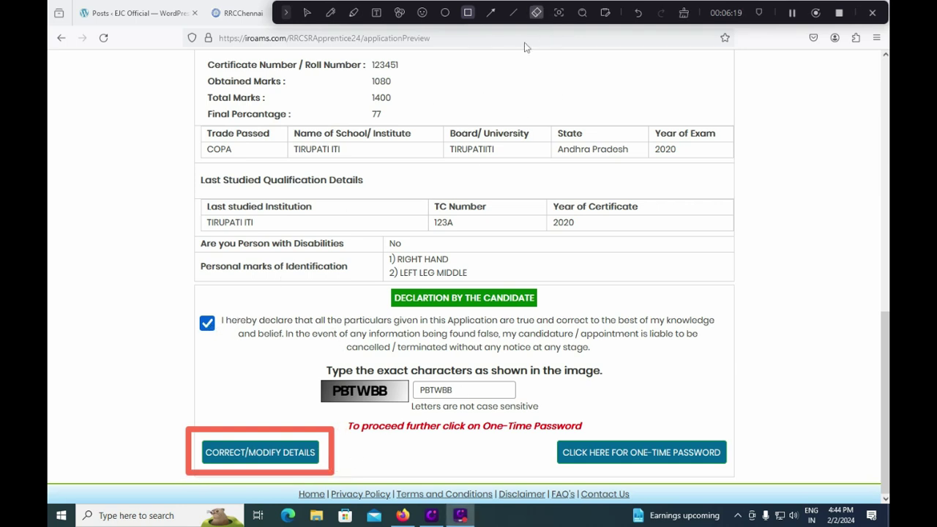
click(334, 432)
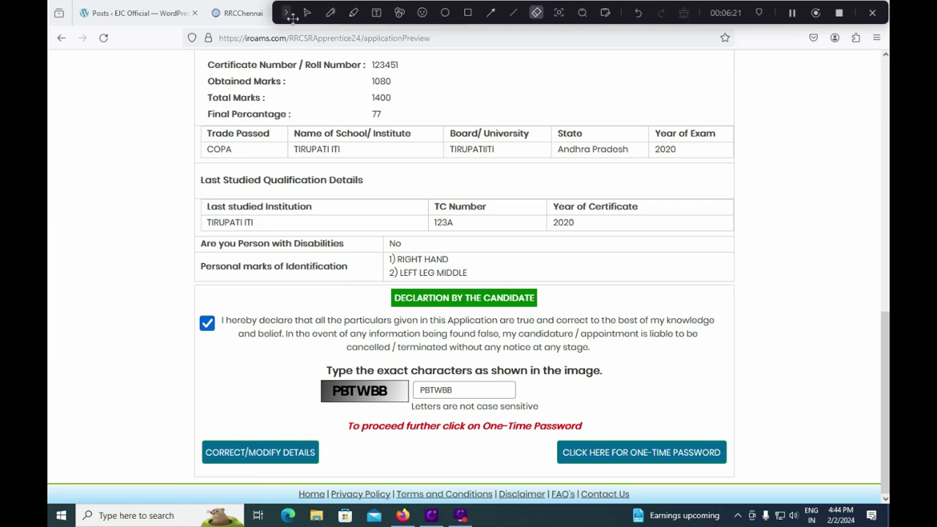
click(332, 15)
click(468, 13)
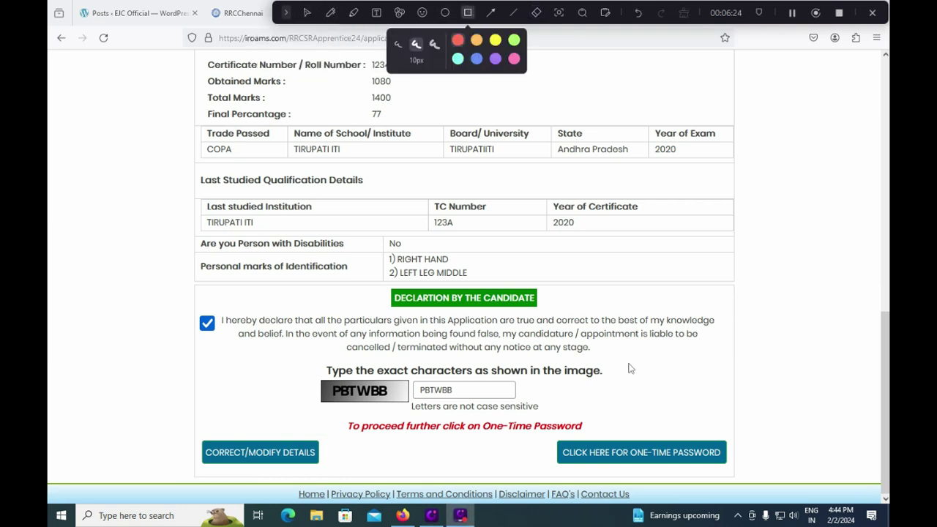
mouse_move(546, 432)
mouse_down()
mouse_move(560, 470)
mouse_move(743, 472)
mouse_up()
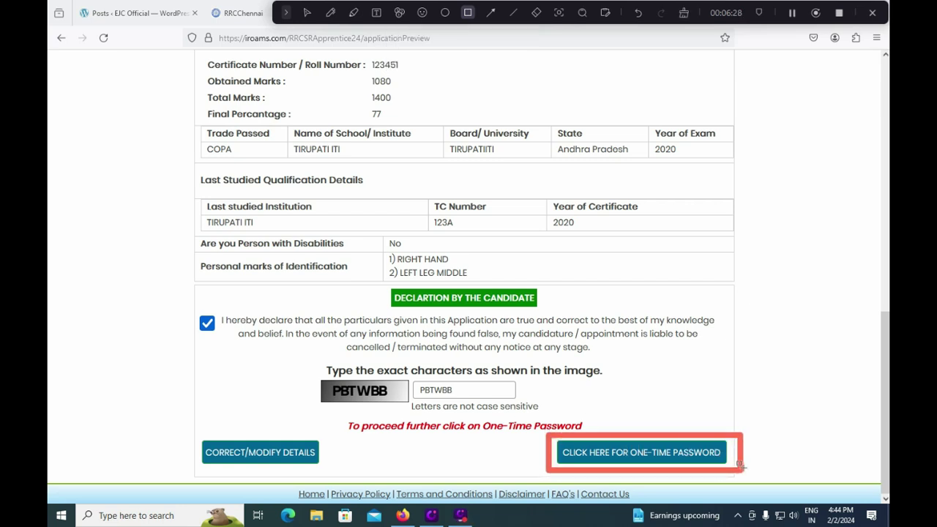